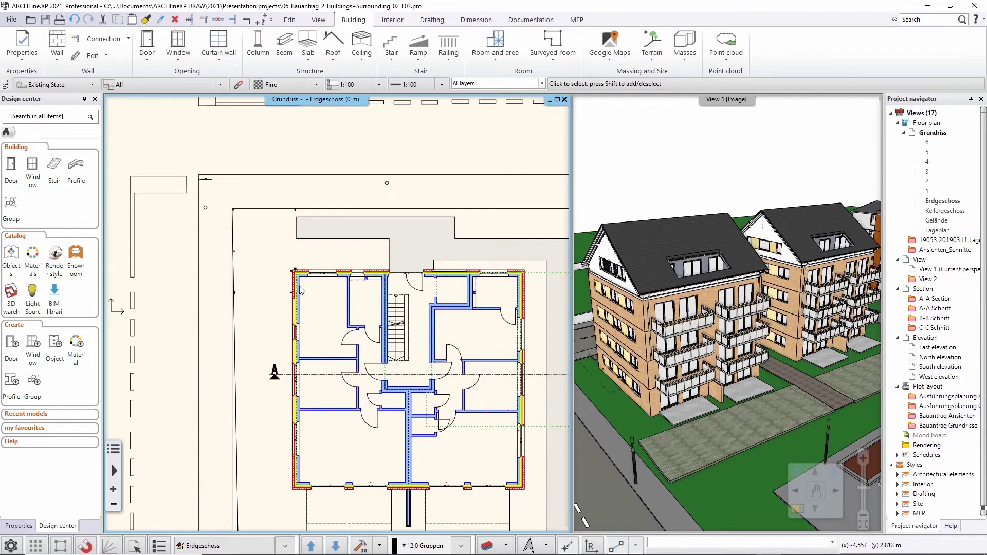
# Select the left exterior wall on the Erdgeschoss floor plan and start adding a classification to it from the database
pyautogui.scroll(3, 301, 289)
pyautogui.scroll(-2, 301, 289)
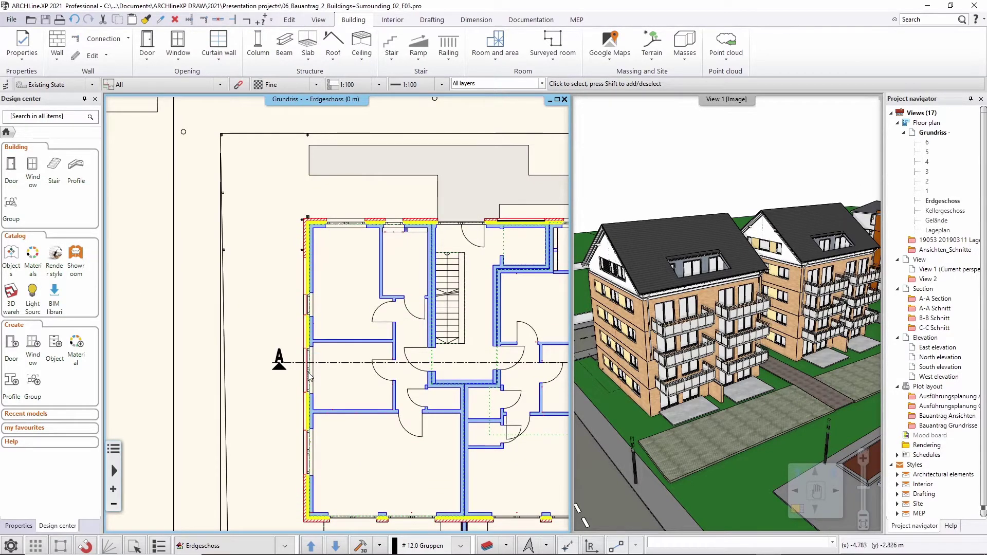
pyautogui.click(309, 252)
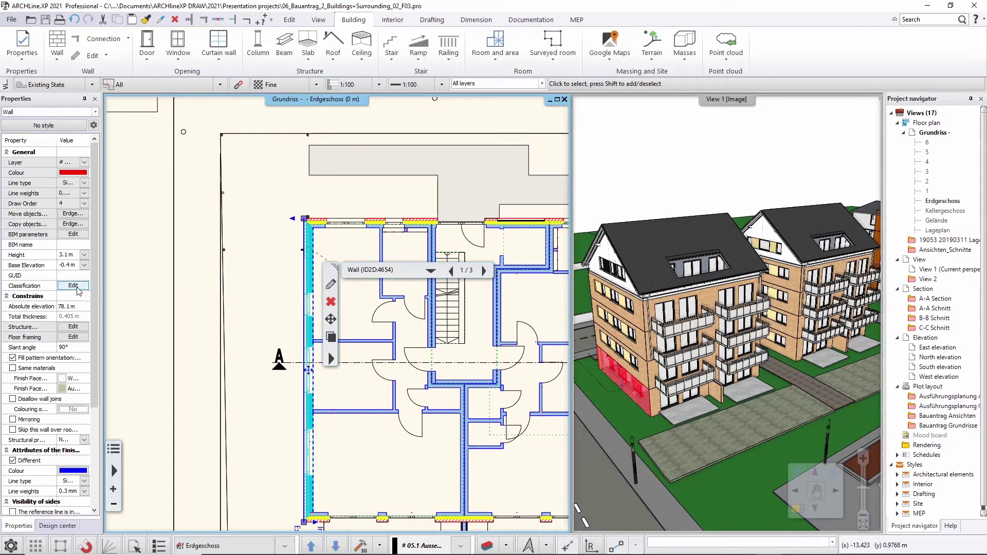
pyautogui.click(77, 289)
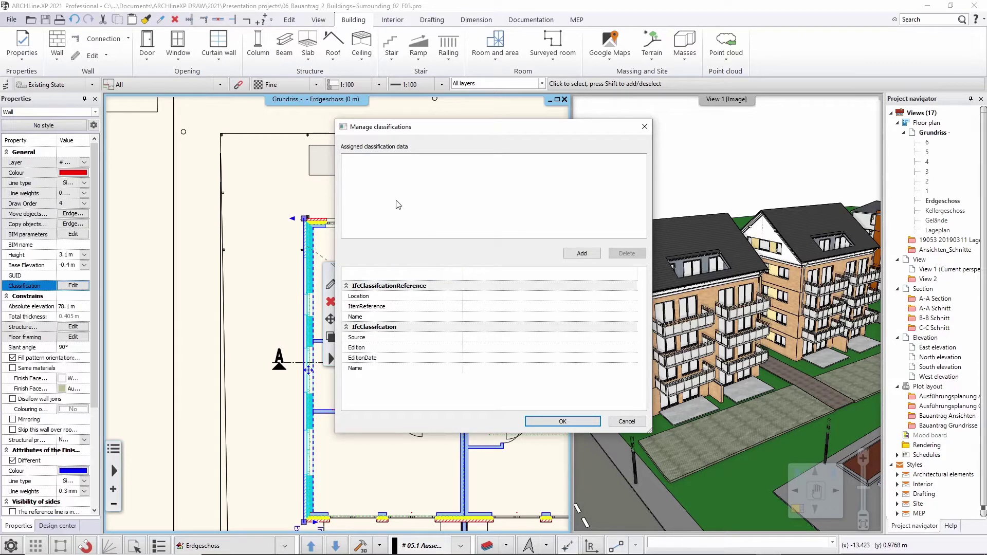
pyautogui.click(580, 254)
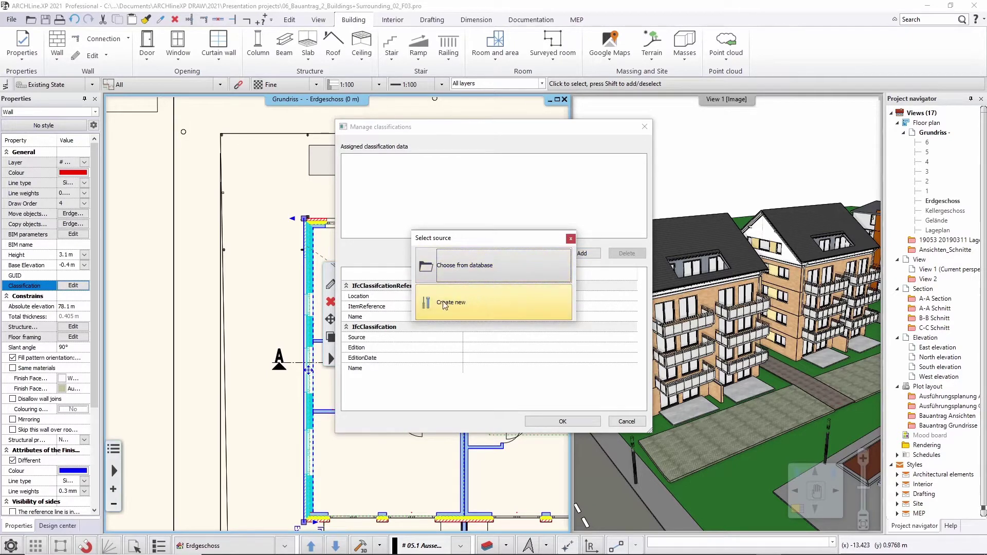
pyautogui.click(462, 269)
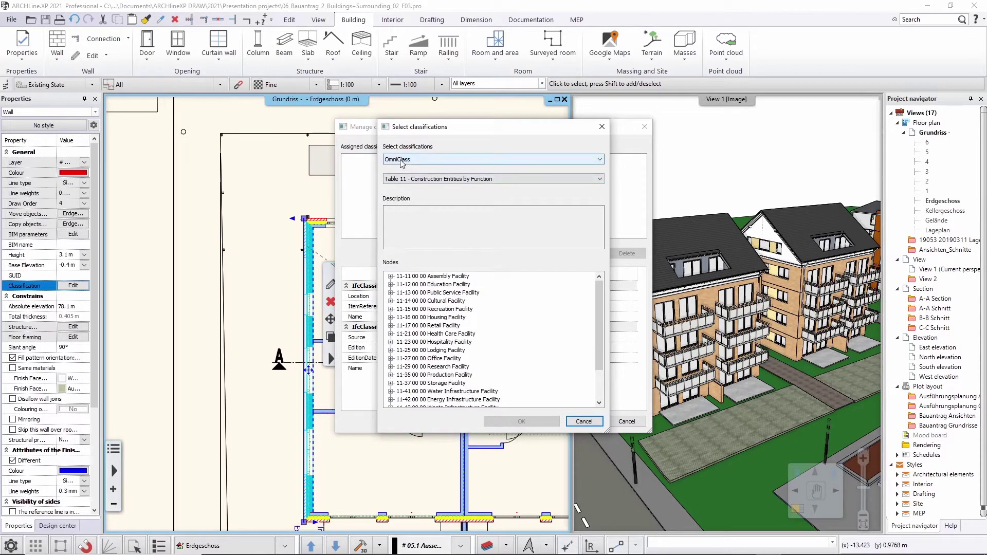
# Compare the Uniclass 2015 and UniFormat systems, and set the classification system to Uniclass 2015
pyautogui.click(424, 160)
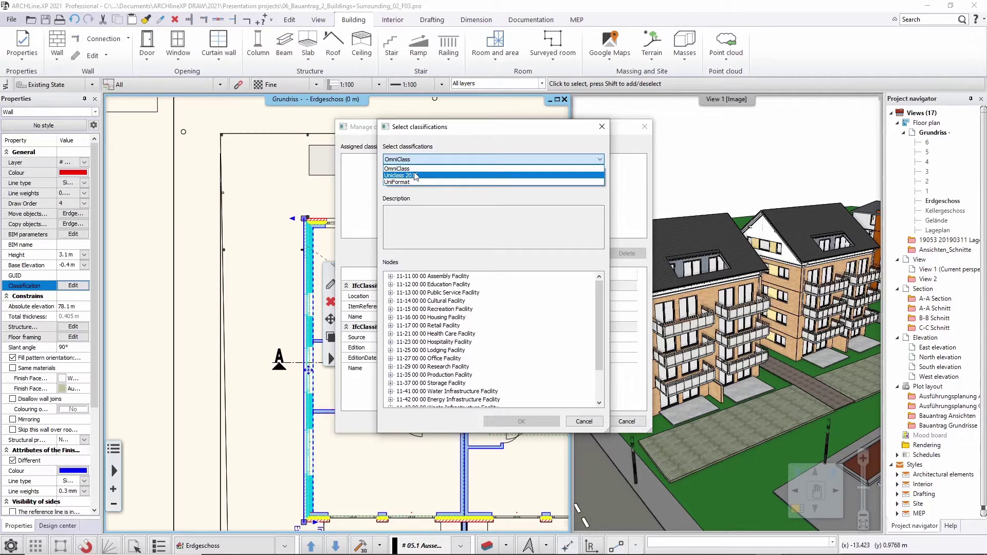
pyautogui.click(406, 175)
pyautogui.click(411, 161)
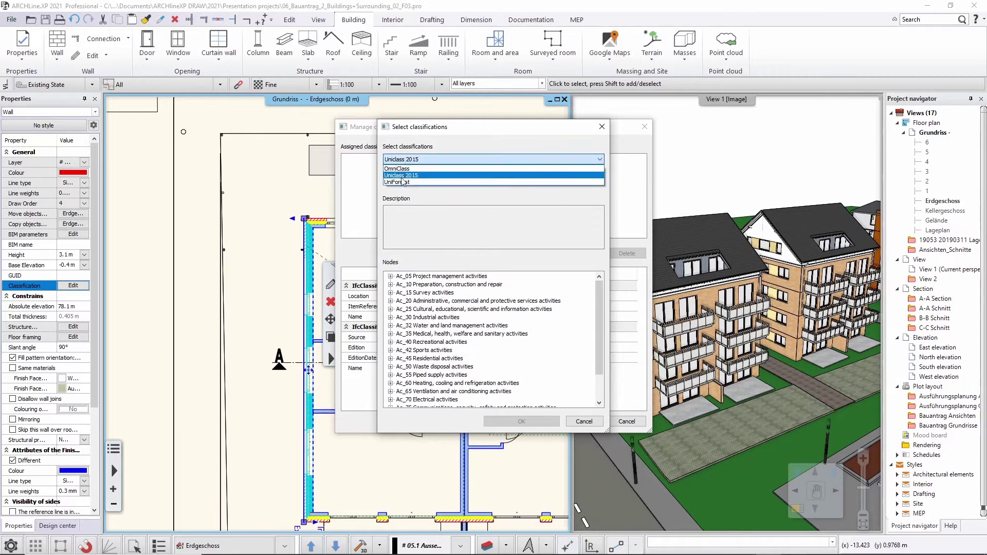
pyautogui.click(402, 181)
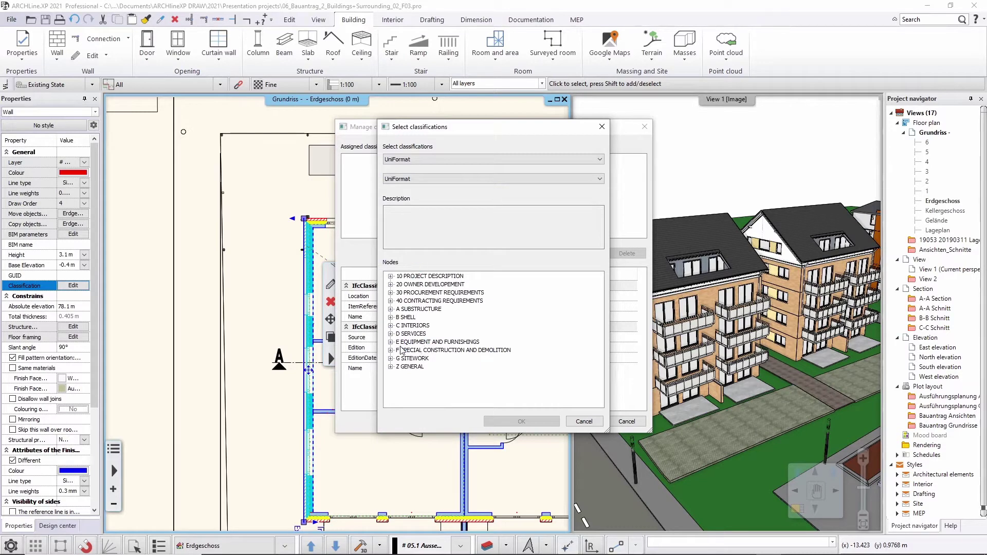
pyautogui.click(400, 163)
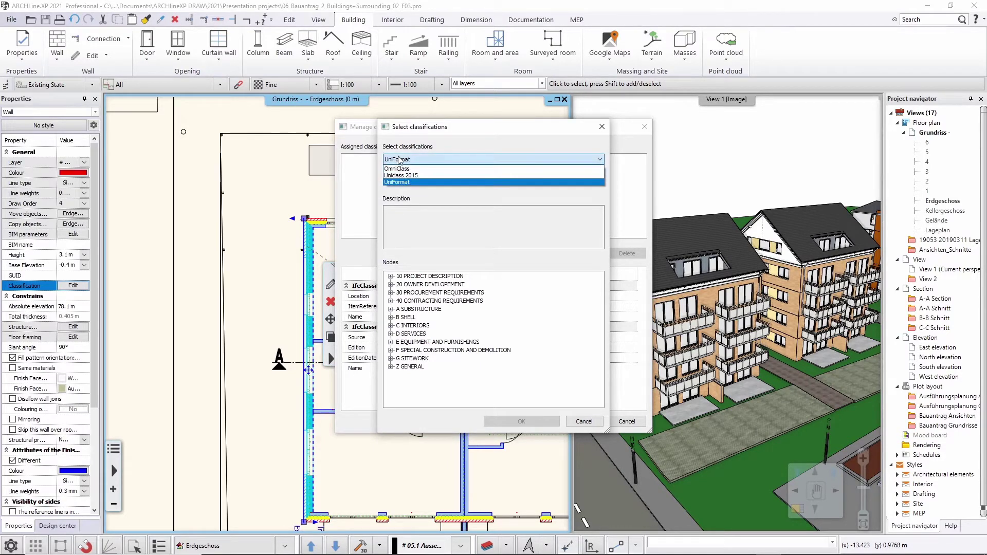
pyautogui.click(406, 176)
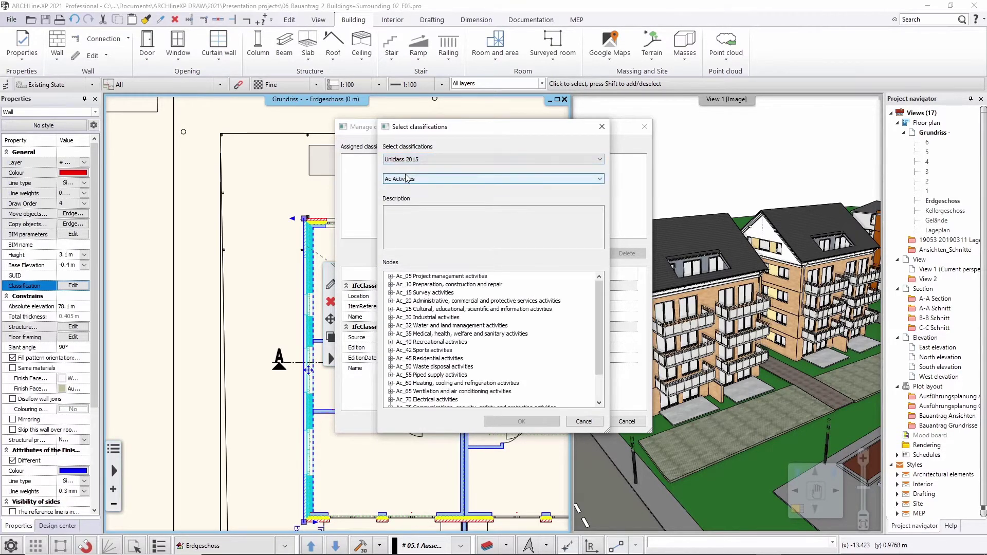
# Assign EF_20_10 Superstructure from the EF Elements/functions table to the wall and apply the classification
pyautogui.click(401, 180)
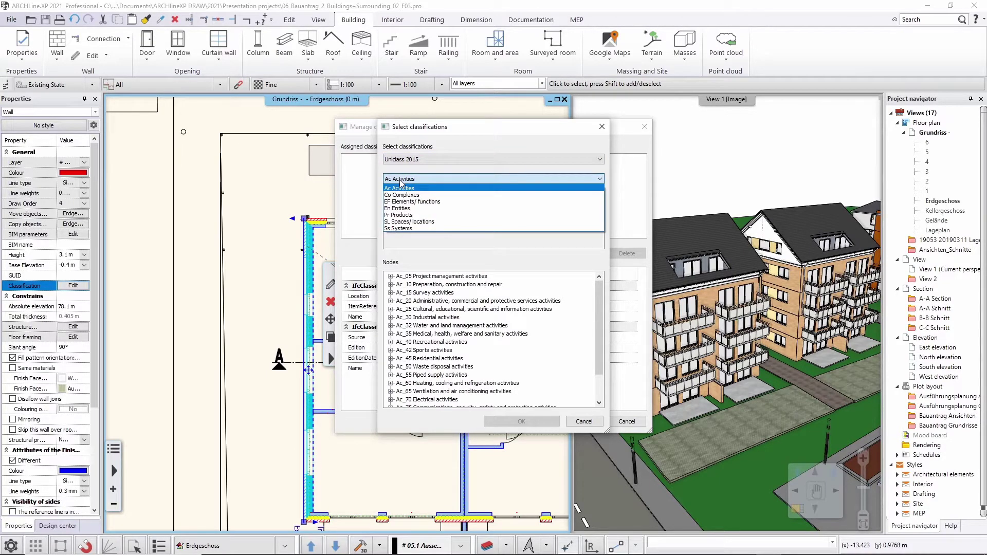
pyautogui.click(422, 201)
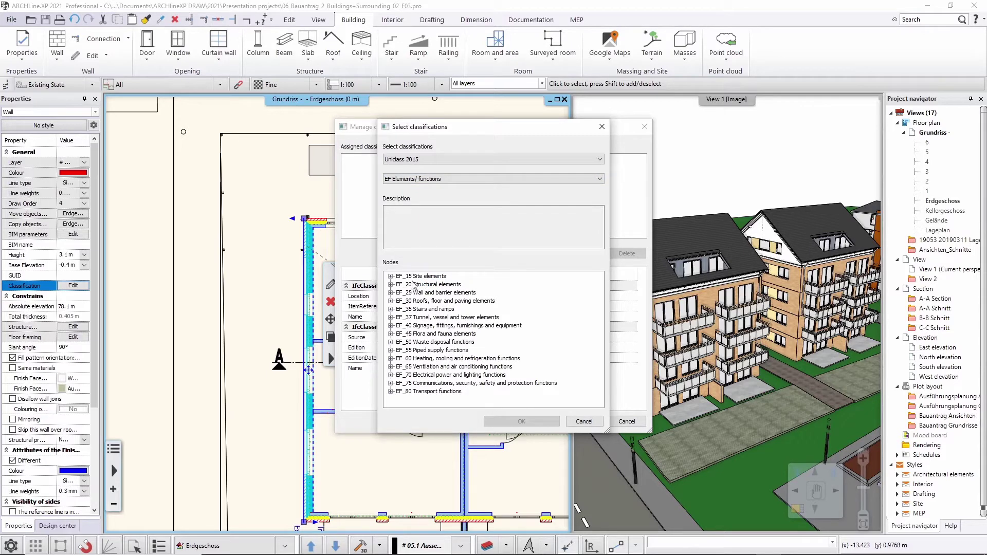
pyautogui.click(391, 284)
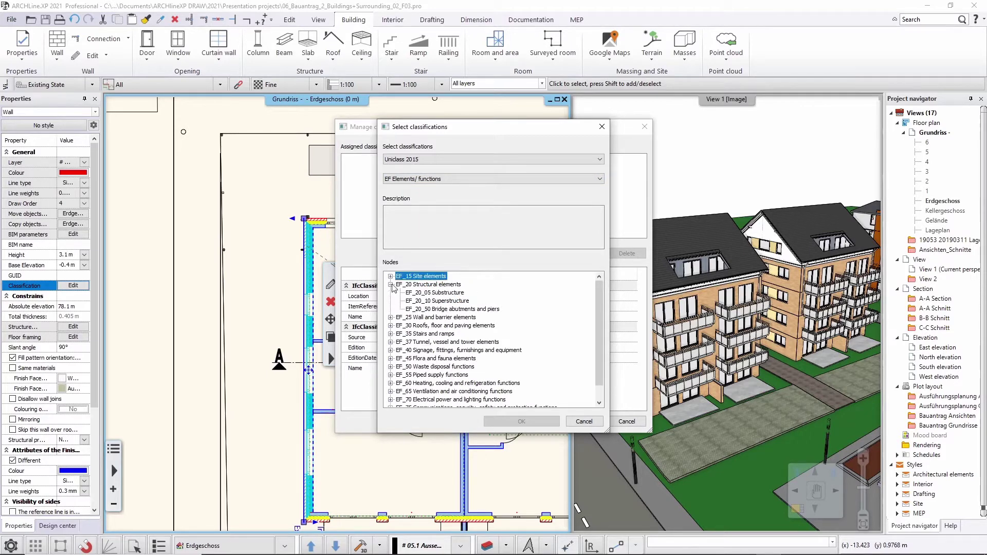
pyautogui.click(448, 302)
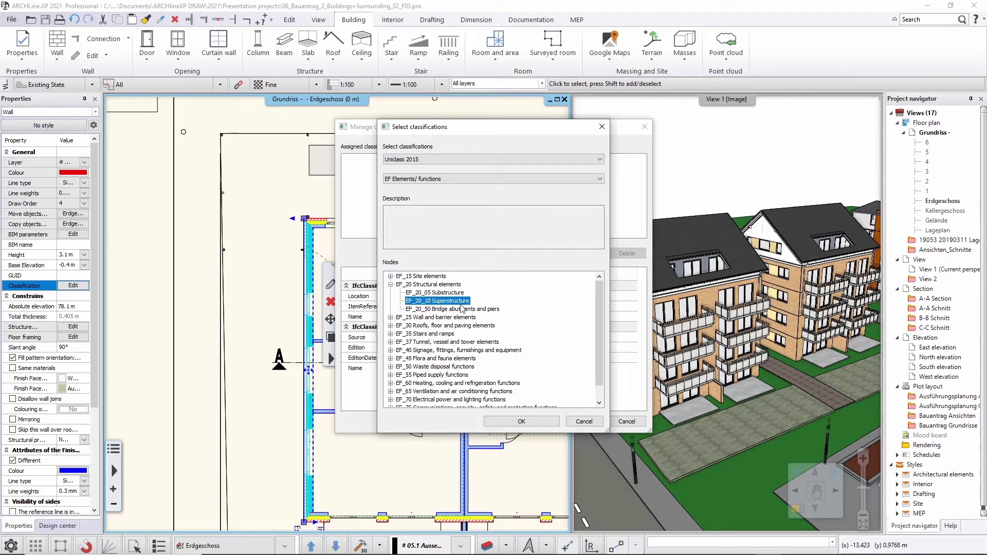
pyautogui.click(502, 417)
pyautogui.click(513, 423)
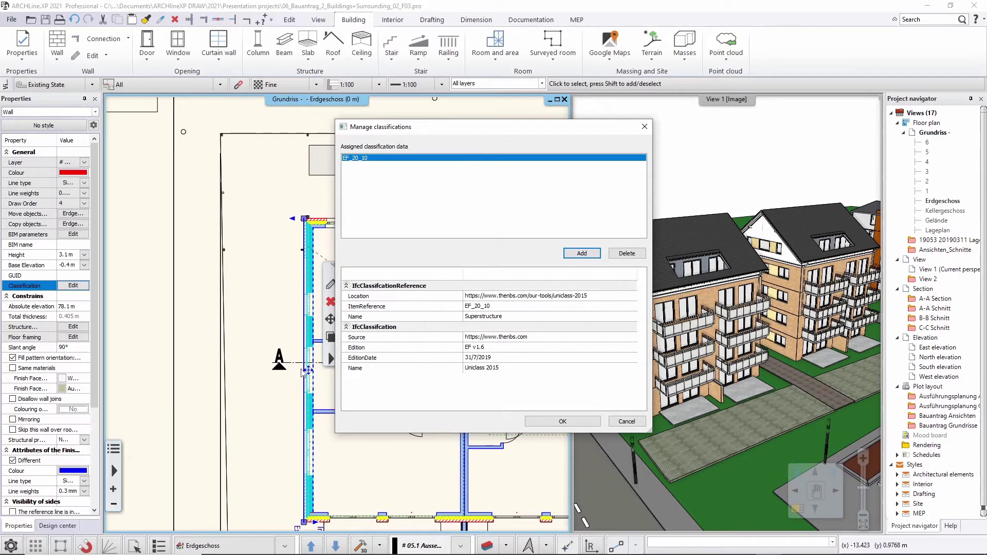
pyautogui.click(561, 421)
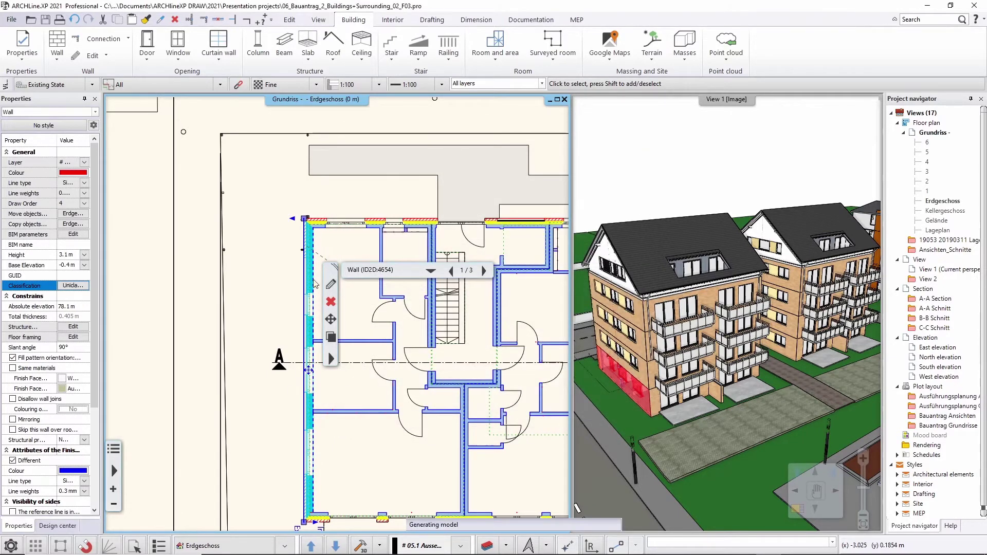
pyautogui.click(265, 255)
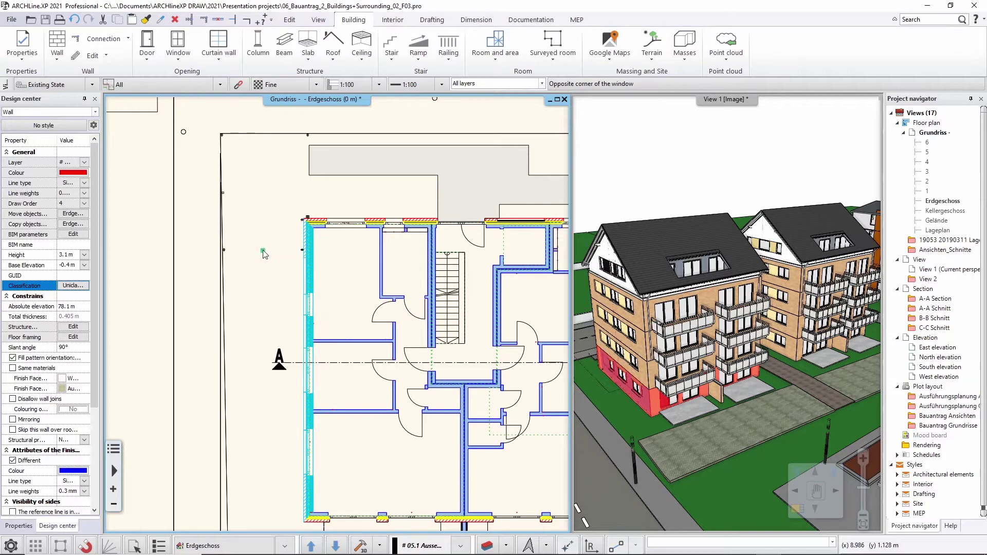
# Add EF_25_10 Walls from the Uniclass 2015 database as a second classification of the same wall, and review both entries
pyautogui.click(311, 251)
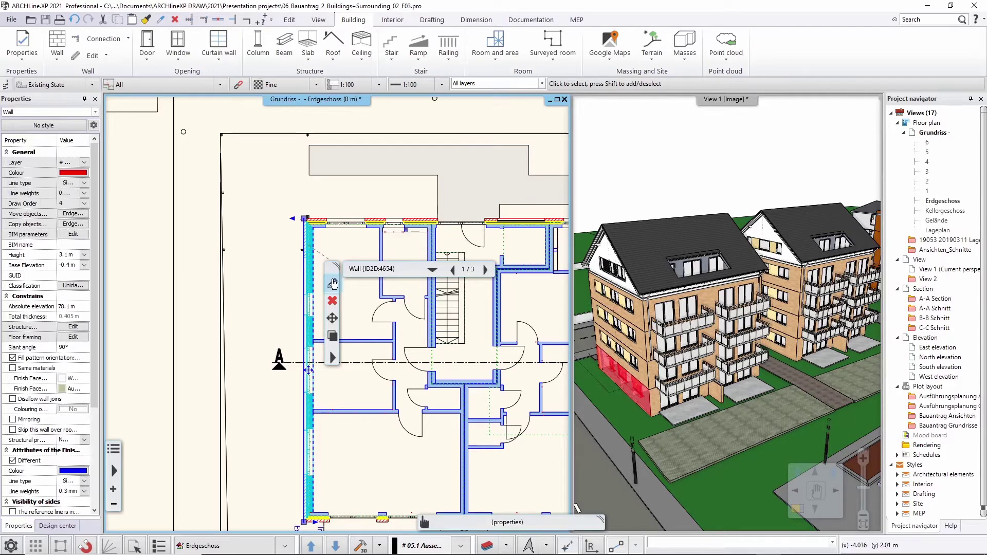
pyautogui.click(73, 287)
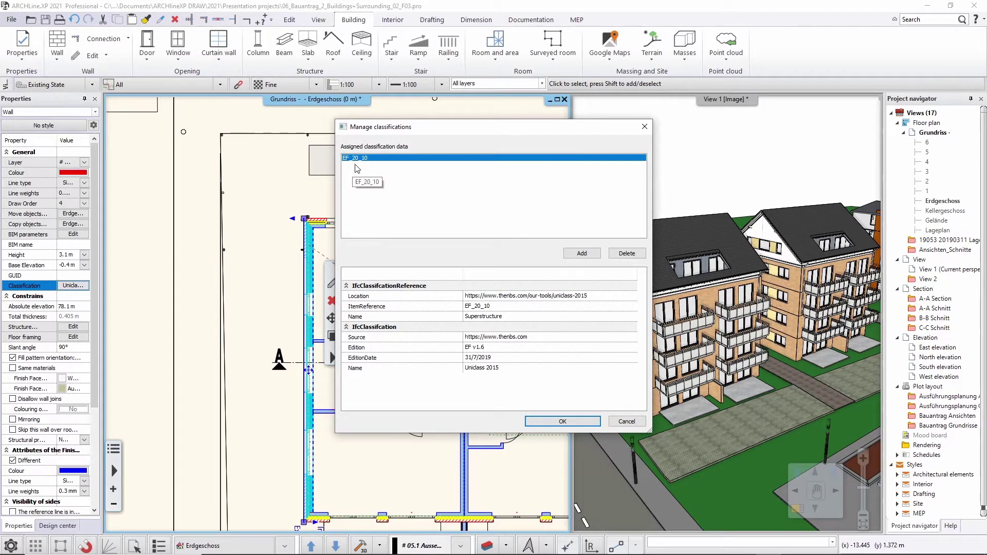
pyautogui.click(576, 256)
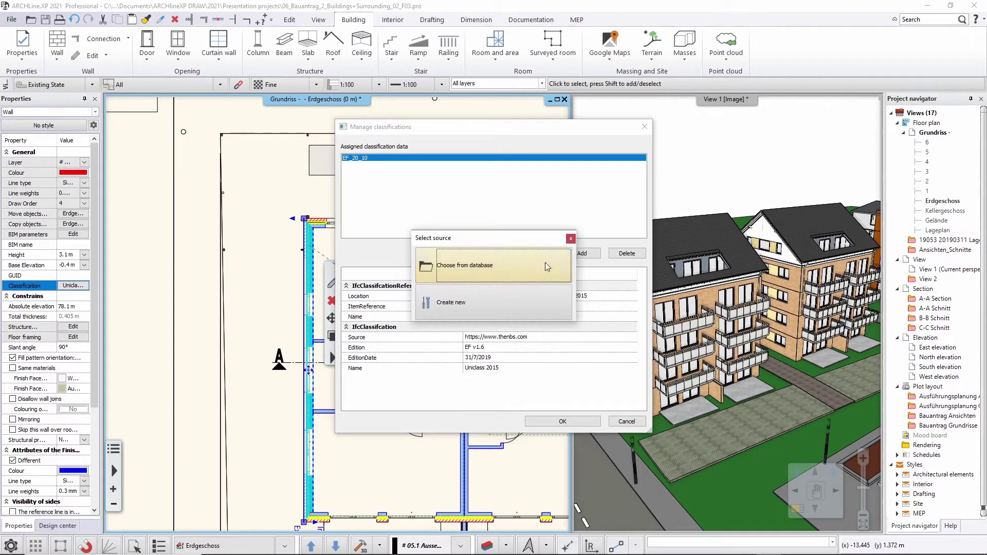
pyautogui.click(516, 269)
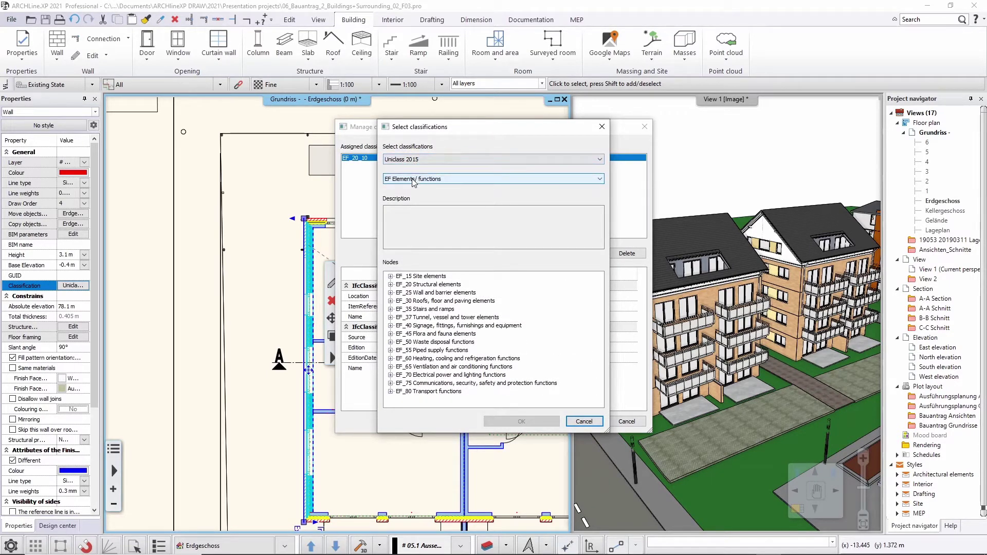
pyautogui.click(391, 293)
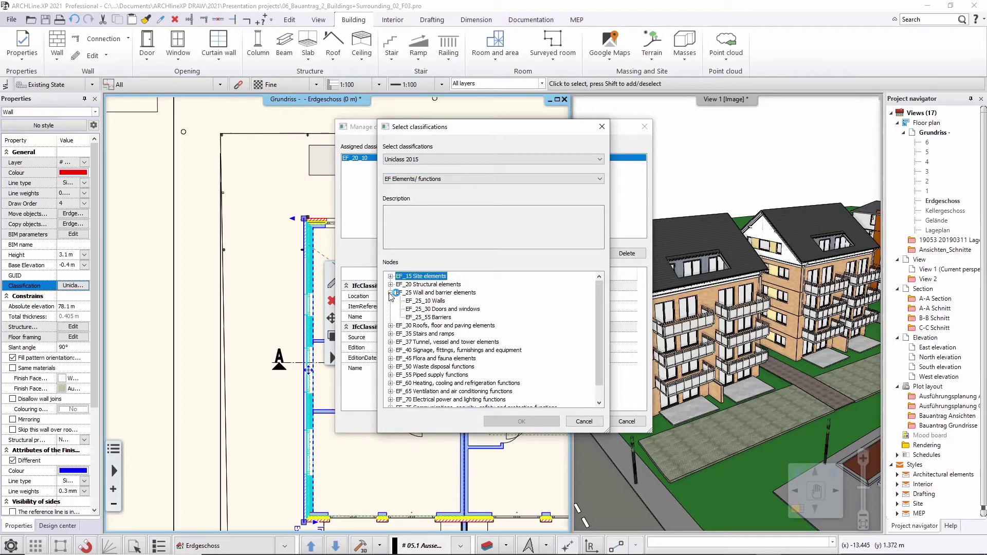
pyautogui.click(426, 302)
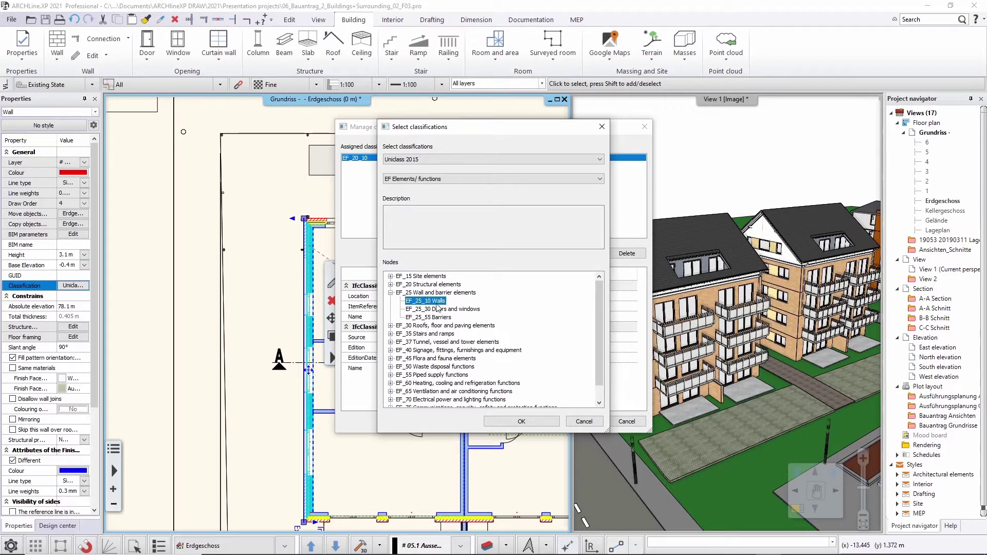
pyautogui.click(509, 423)
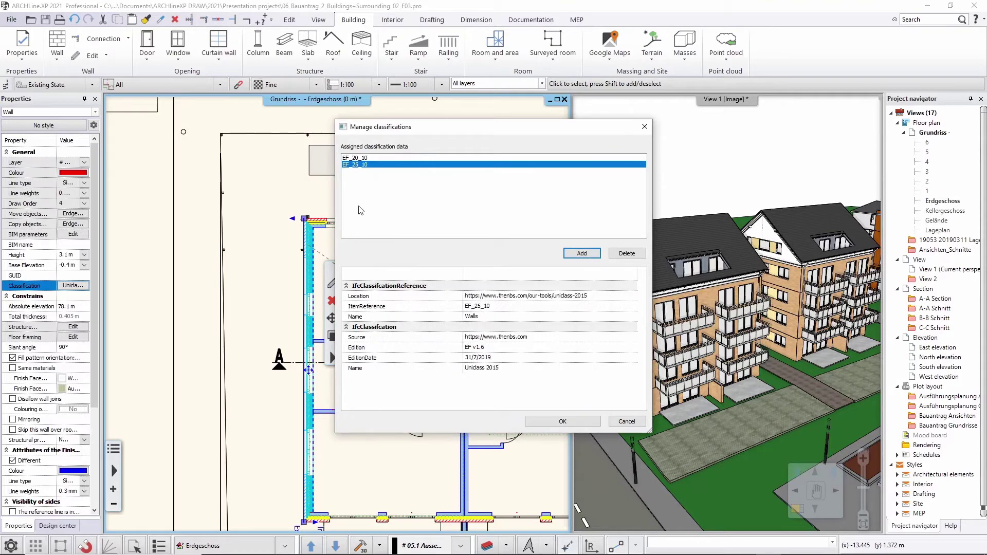
pyautogui.click(357, 158)
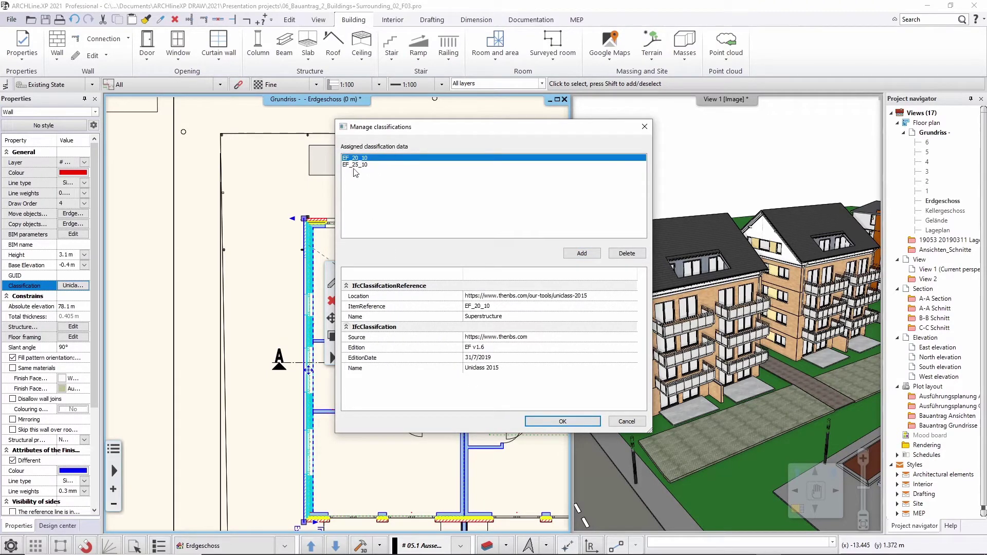
pyautogui.click(355, 165)
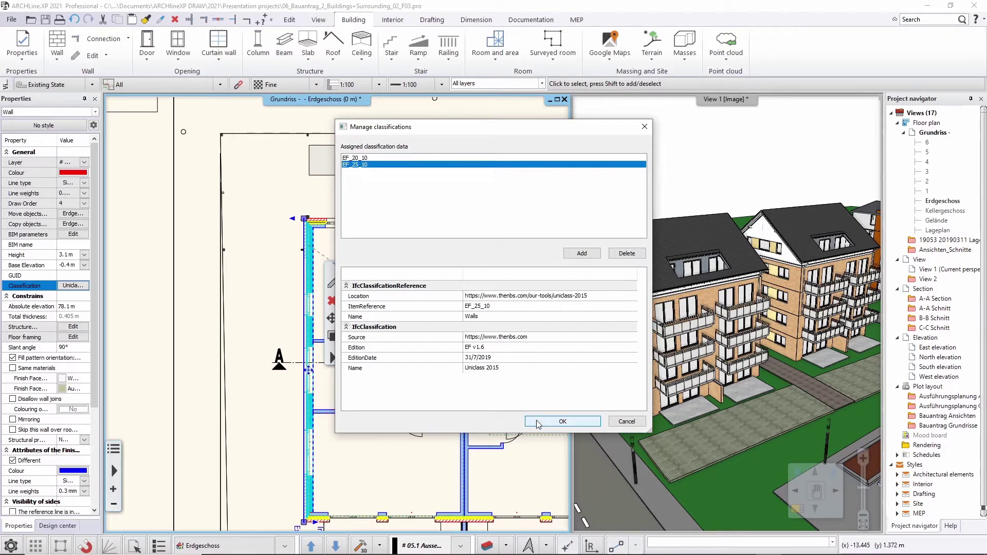
# Create a custom classification with item reference "AR 20 10" and name "Acoustic rating 20", and apply it to the wall
pyautogui.click(568, 259)
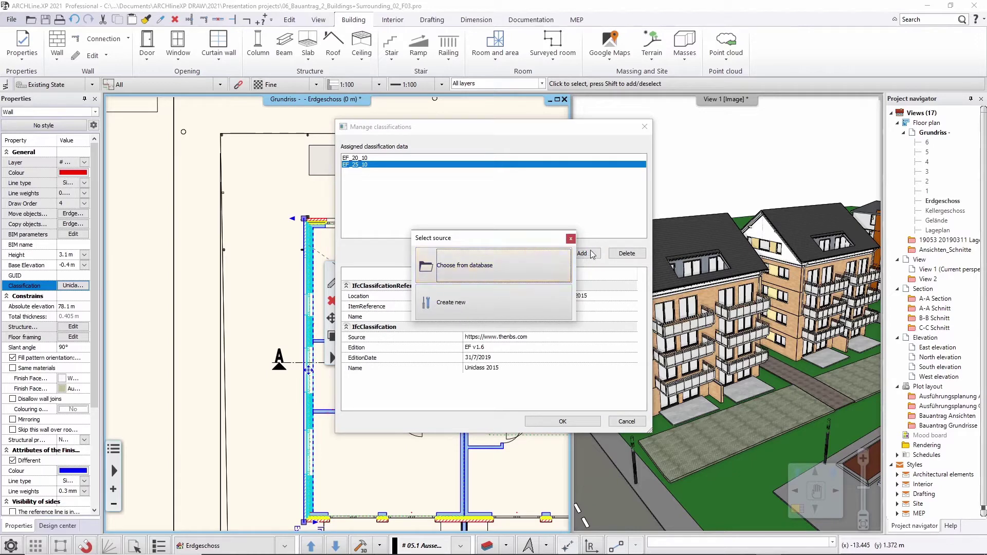
pyautogui.click(502, 303)
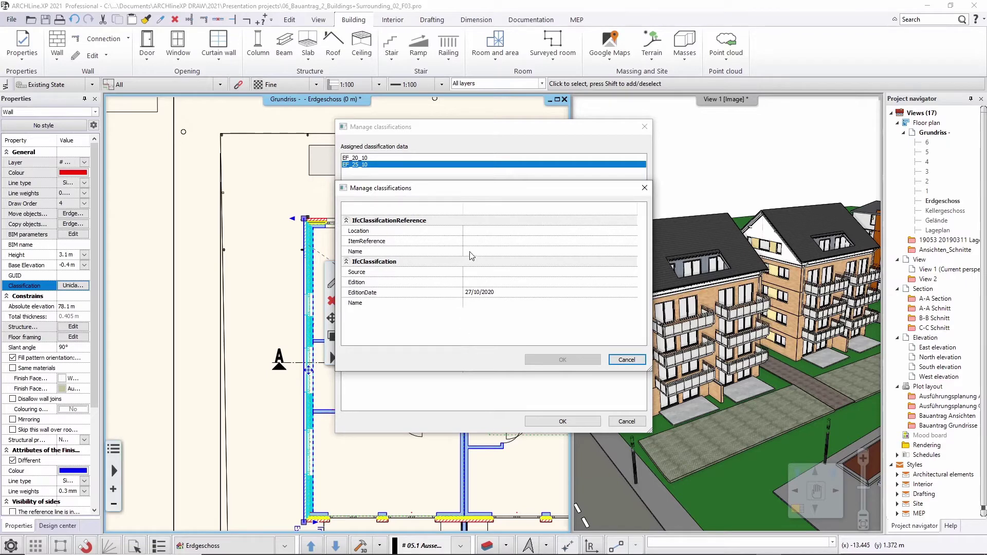
pyautogui.click(483, 241)
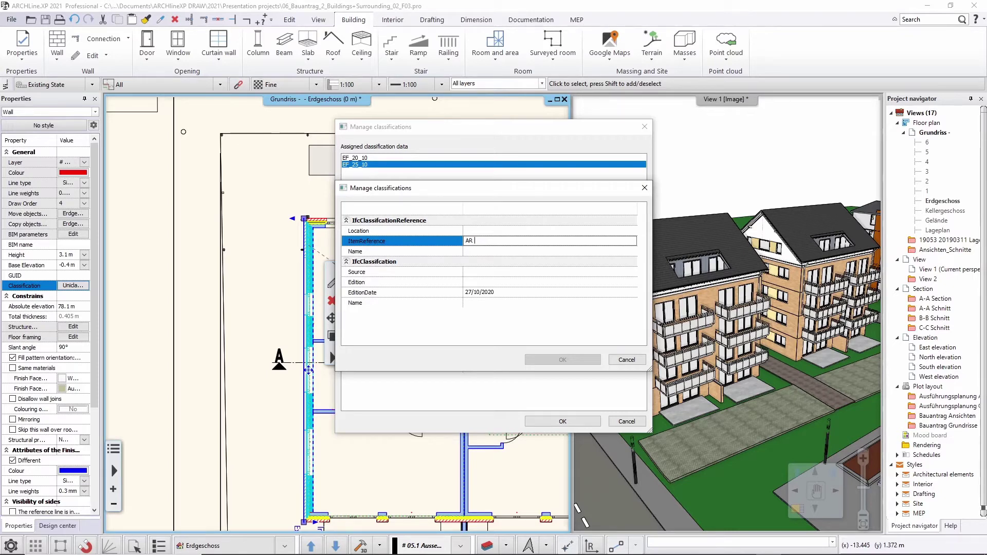
pyautogui.write('0 10')
pyautogui.click(484, 252)
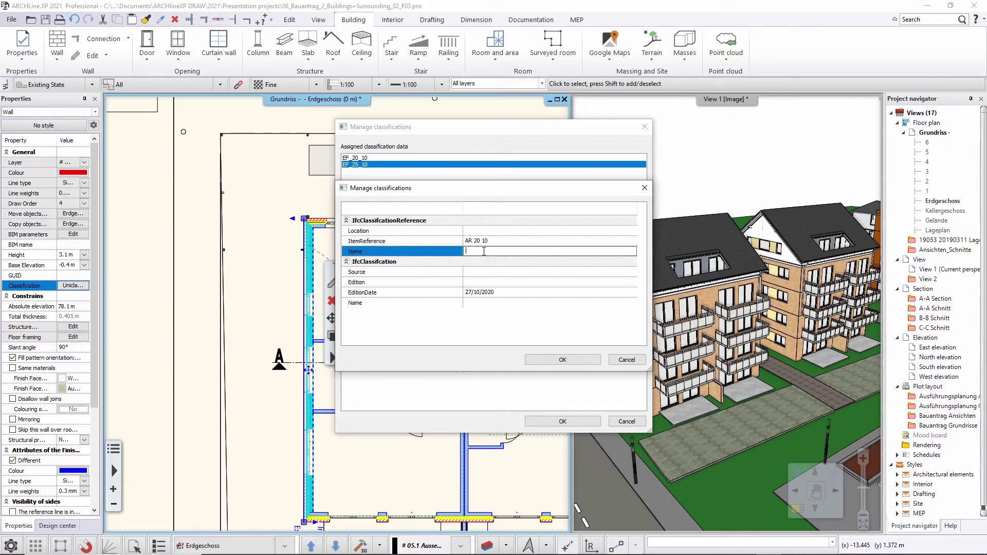
pyautogui.write('Acoustic rating 20')
pyautogui.click(477, 303)
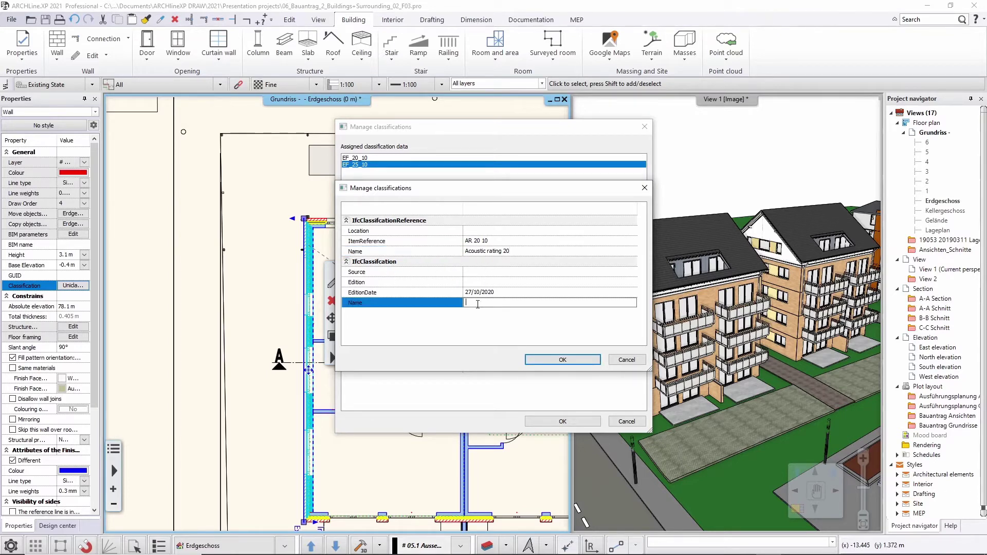
pyautogui.click(562, 359)
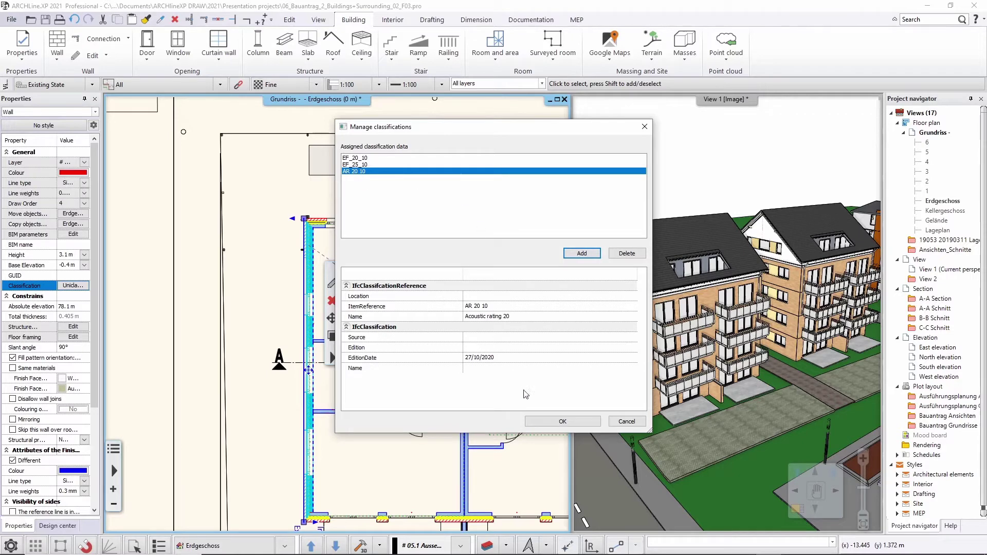
pyautogui.click(548, 424)
pyautogui.click(259, 247)
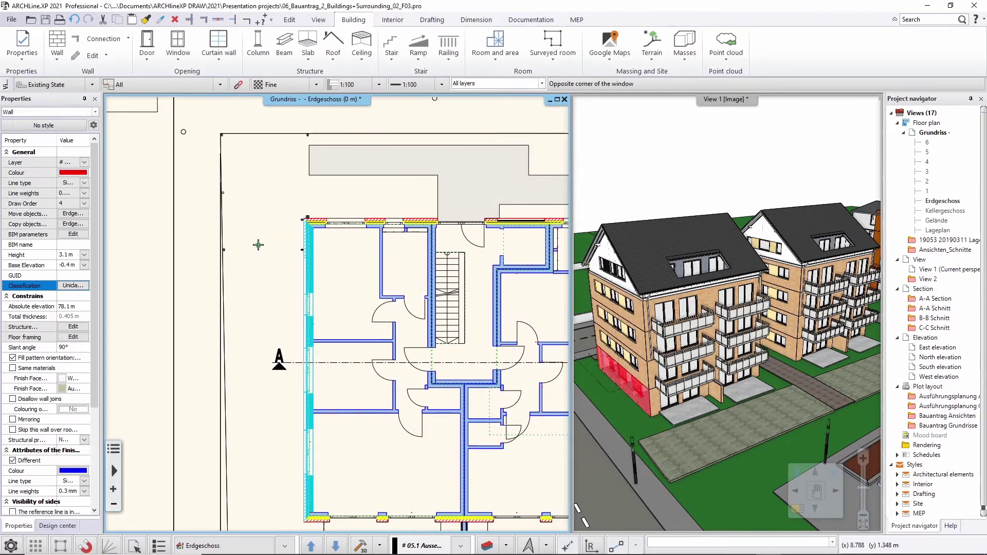
# Review which properties of the exterior wall can be copied to other walls, including Classification, and cancel the property copy
pyautogui.click(311, 245)
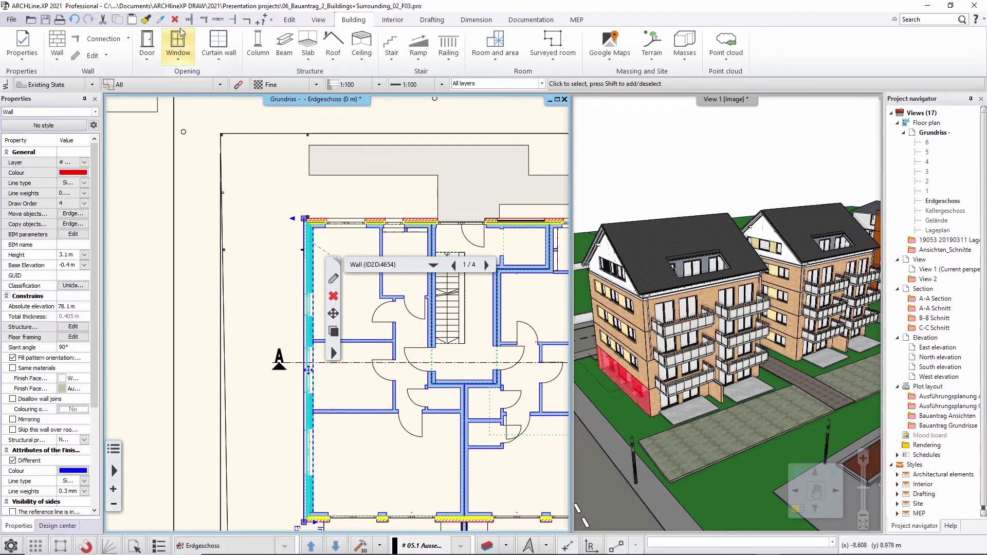
pyautogui.click(146, 20)
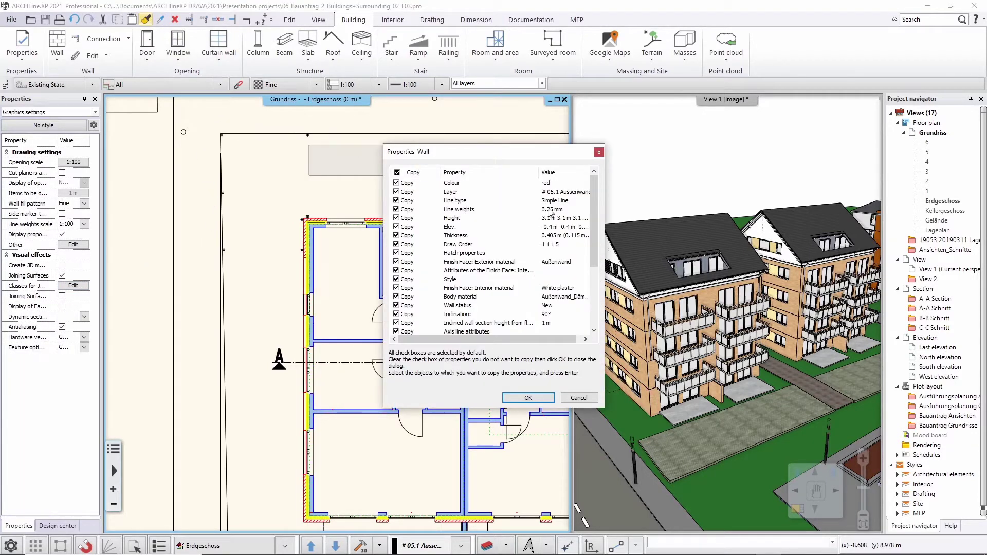
pyautogui.moveTo(595, 214); pyautogui.dragTo(595, 273)
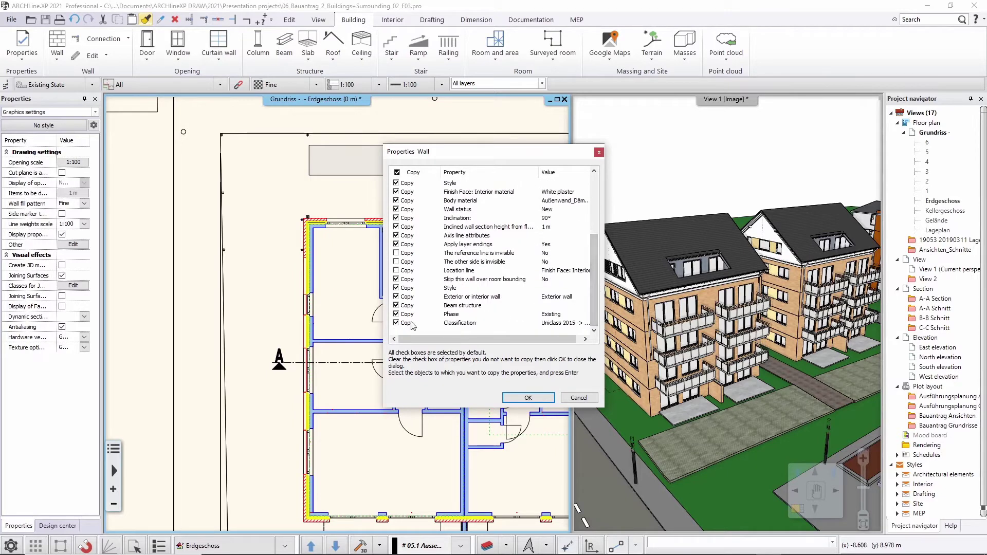
pyautogui.click(578, 398)
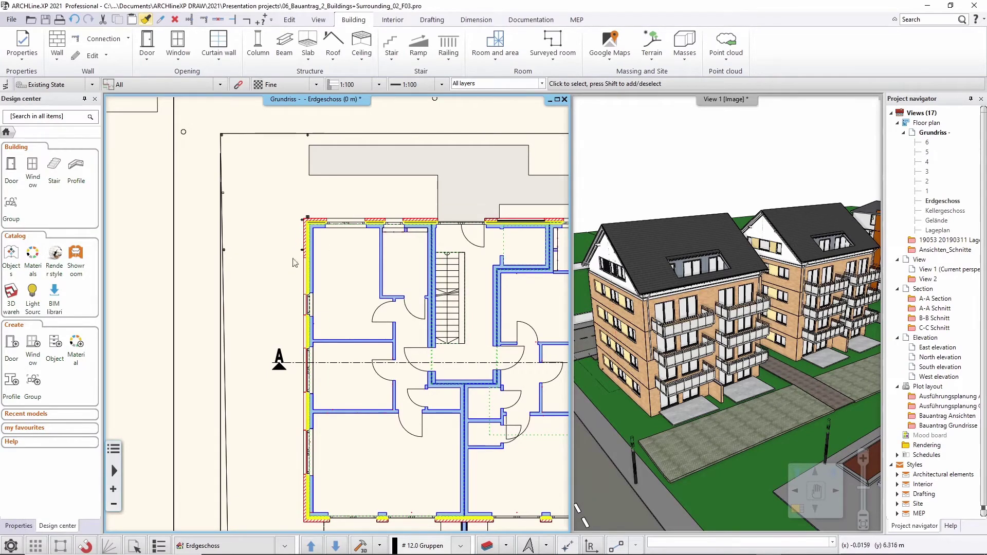
pyautogui.moveTo(351, 307); pyautogui.dragTo(352, 261, button='middle')
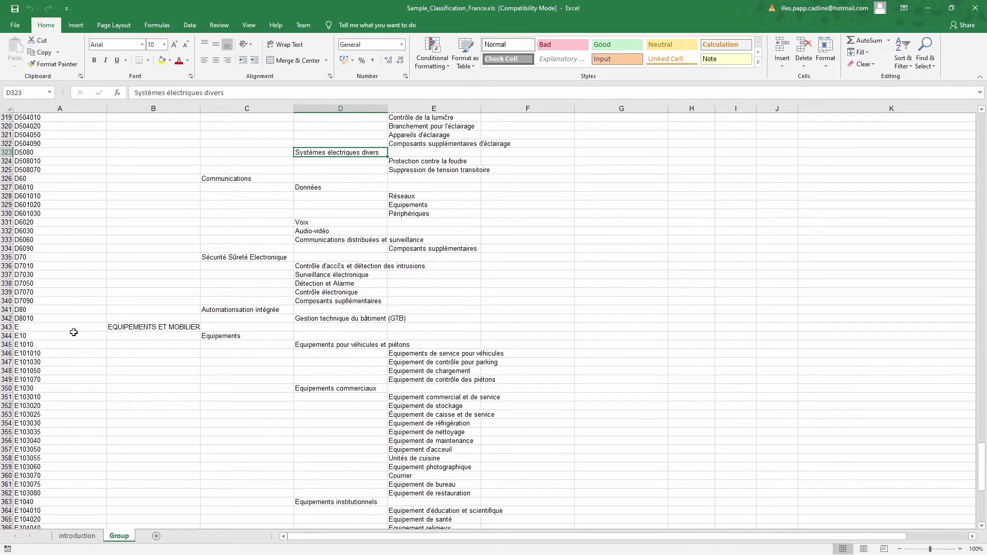
# Examine the codes and hierarchy levels in Sample_Classification_France.xls up to its header rows in Excel, and return to ARCHLine.XP
pyautogui.scroll(10, 427, 331)
pyautogui.scroll(19, 444, 316)
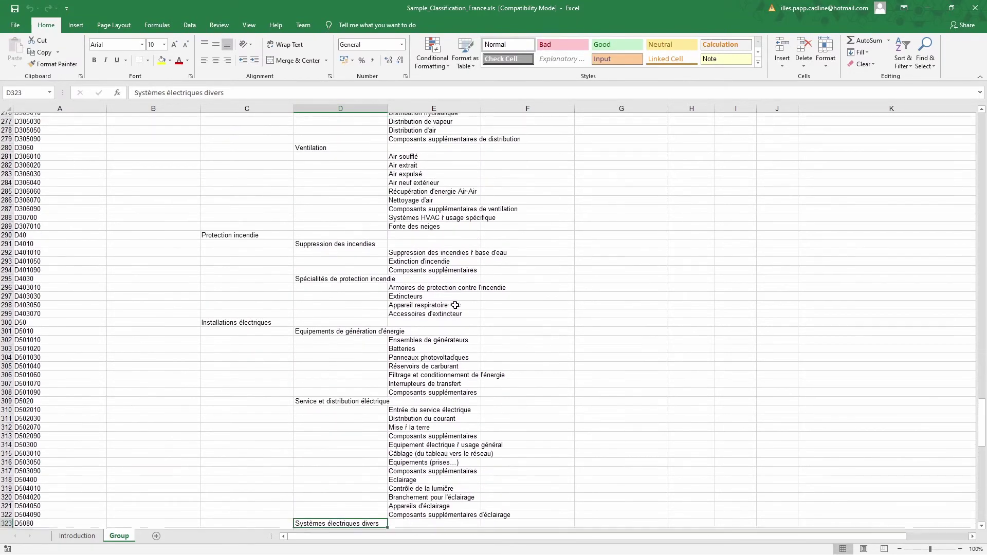
pyautogui.scroll(16, 440, 315)
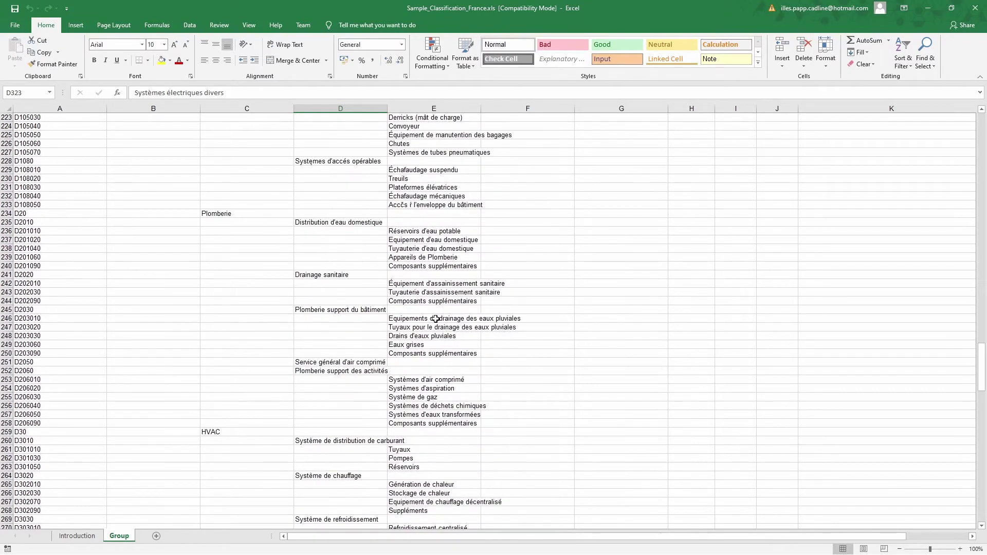
pyautogui.scroll(17, 432, 329)
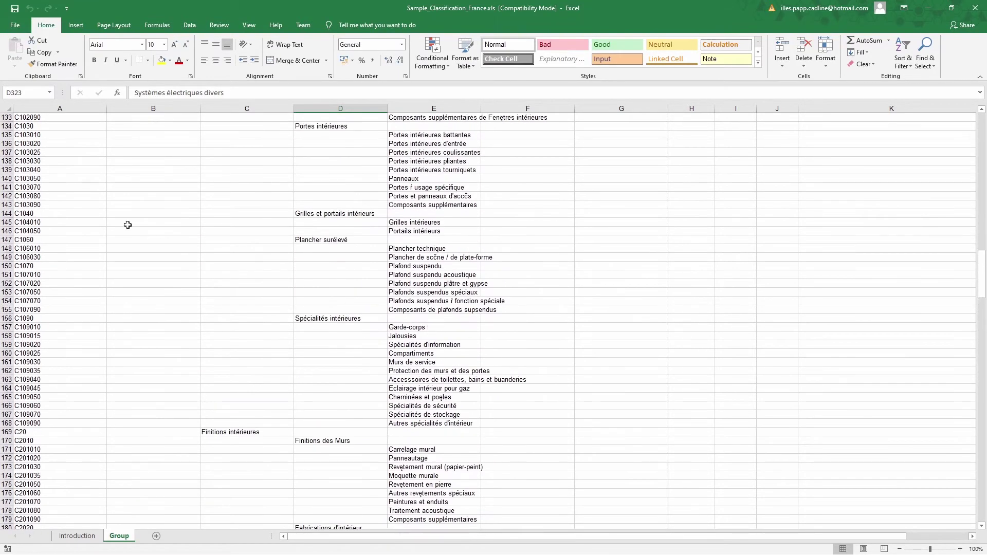
pyautogui.click(37, 152)
pyautogui.click(33, 283)
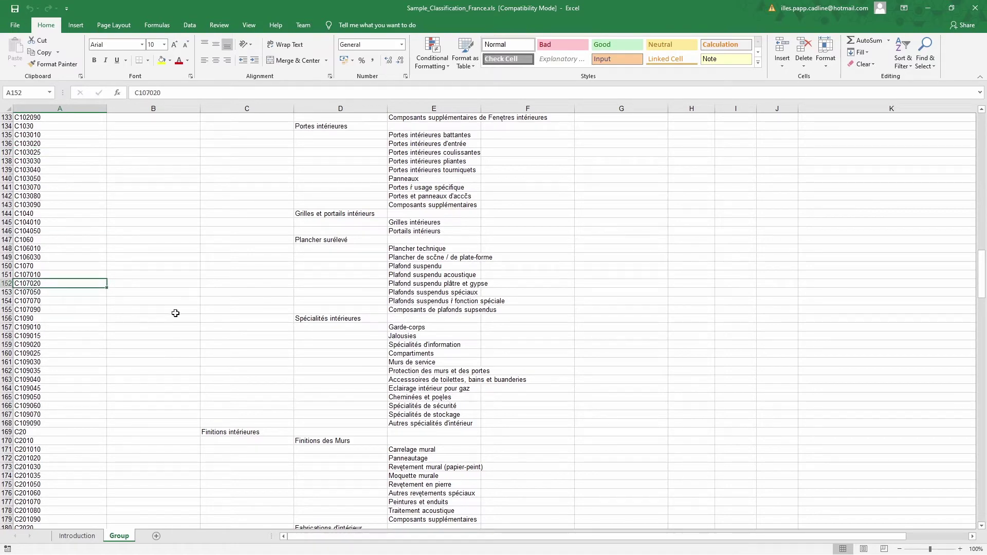
pyautogui.moveTo(978, 280); pyautogui.dragTo(979, 116)
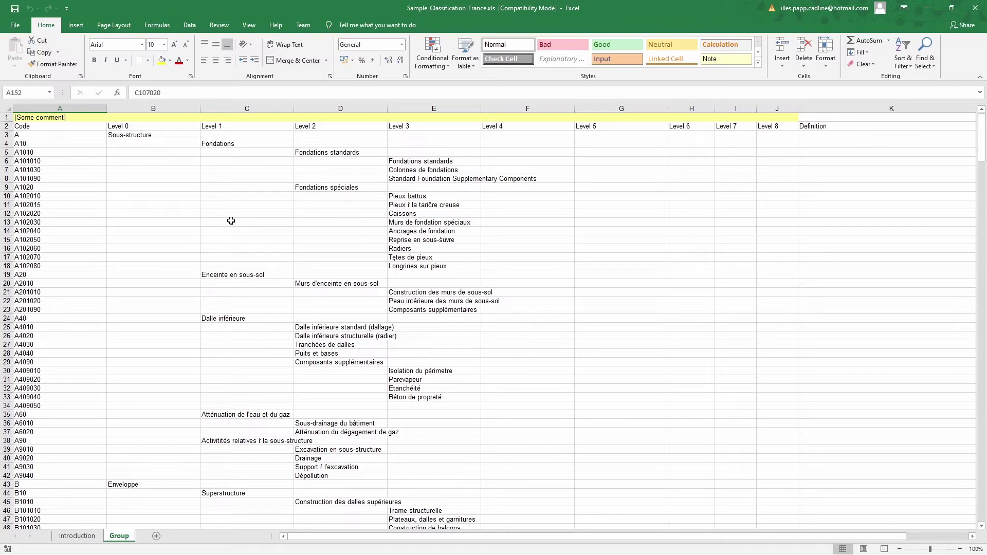
pyautogui.click(928, 8)
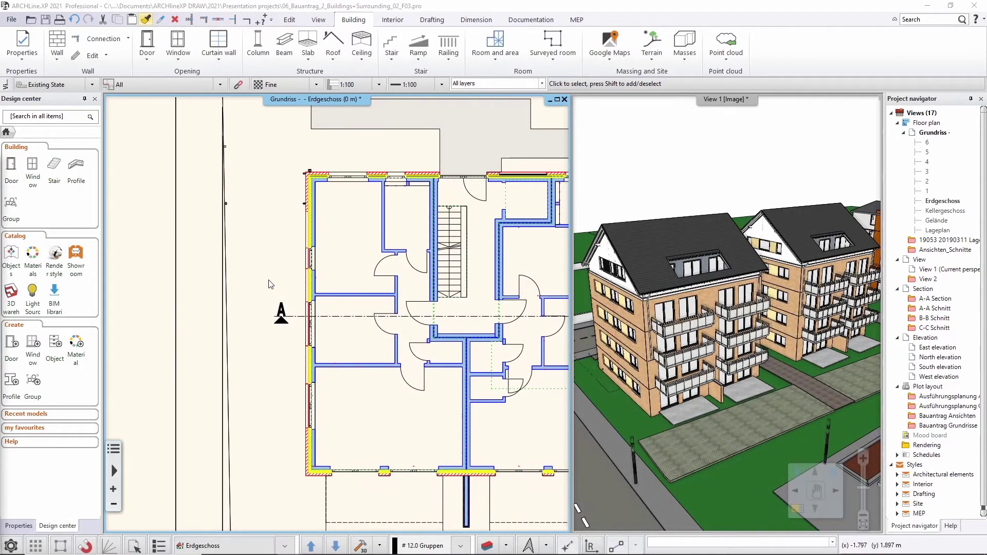
# Import the IFC classification database from the Excel file Sample_Classification_France.xls in the Classifications folder
pyautogui.click(11, 21)
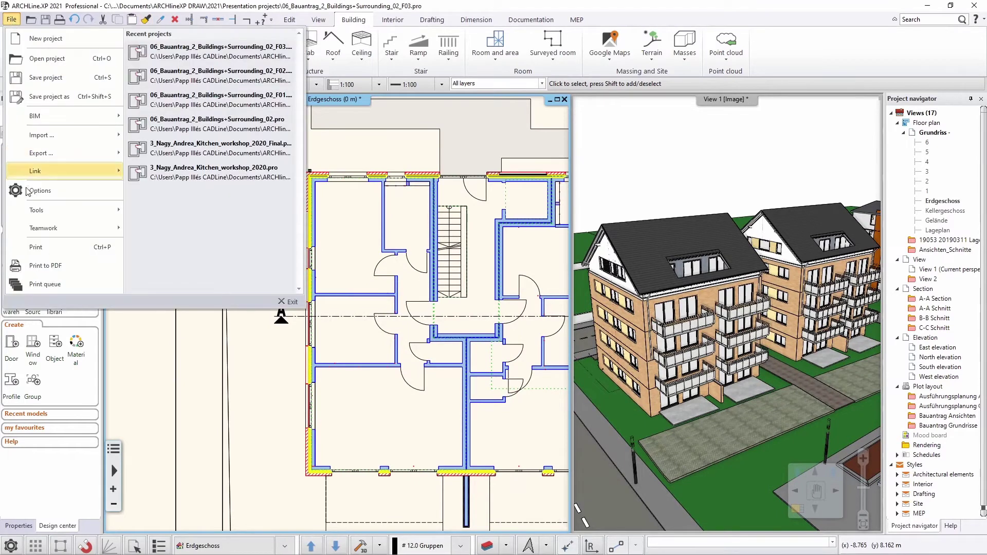
pyautogui.click(45, 189)
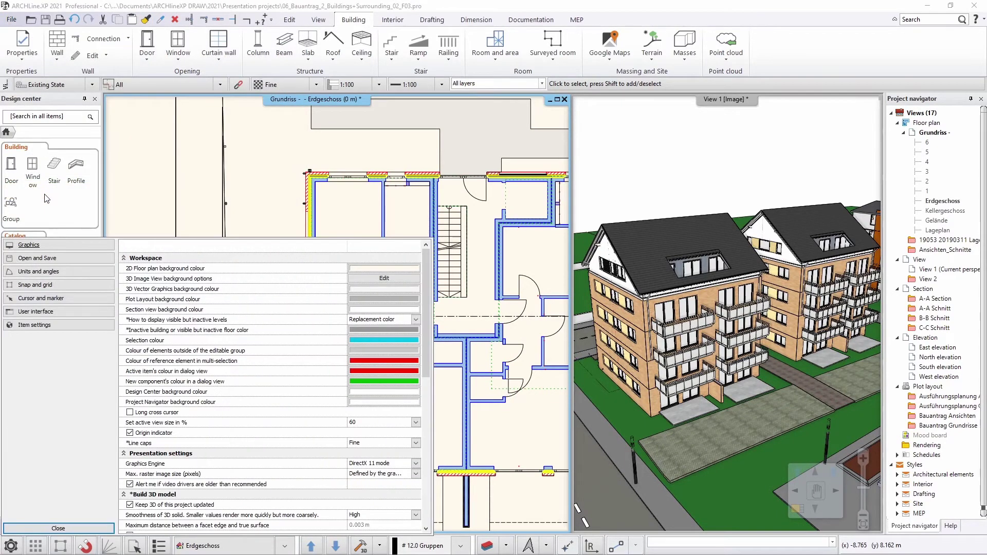
pyautogui.click(40, 261)
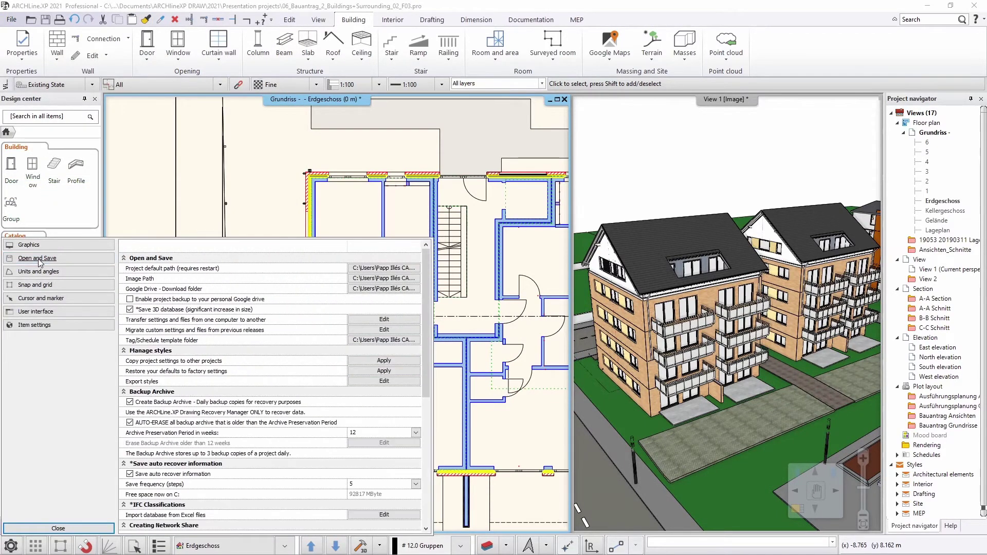
pyautogui.scroll(-1, 245, 401)
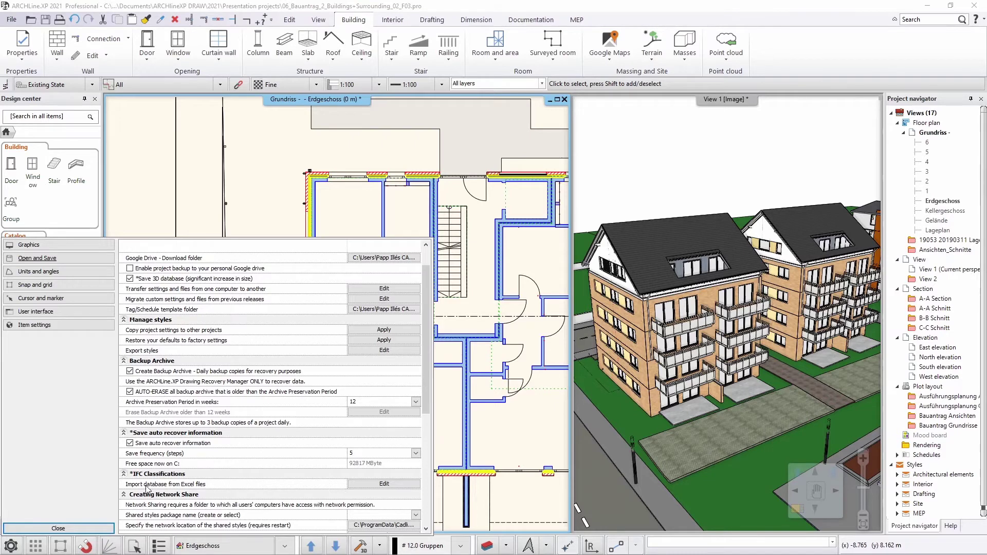
pyautogui.click(373, 484)
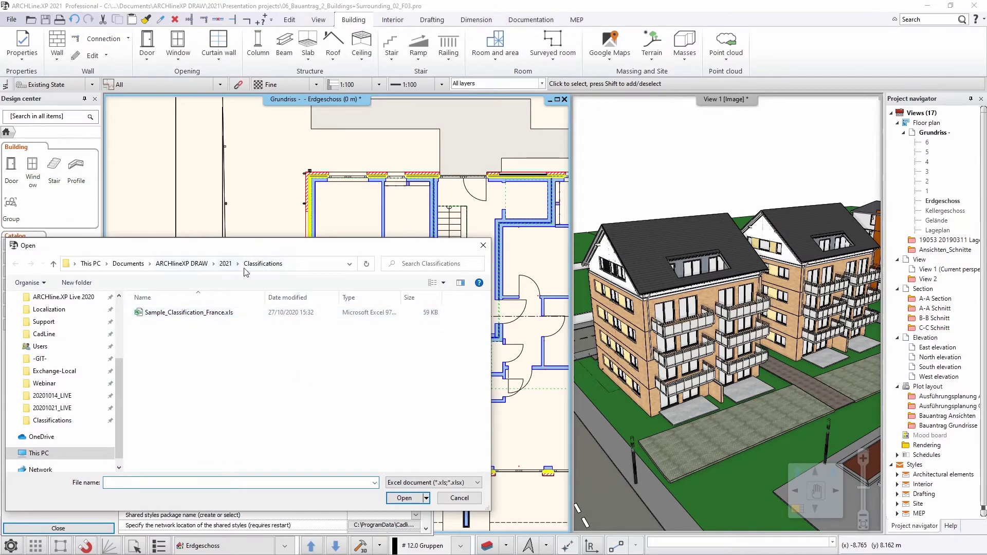
pyautogui.click(181, 314)
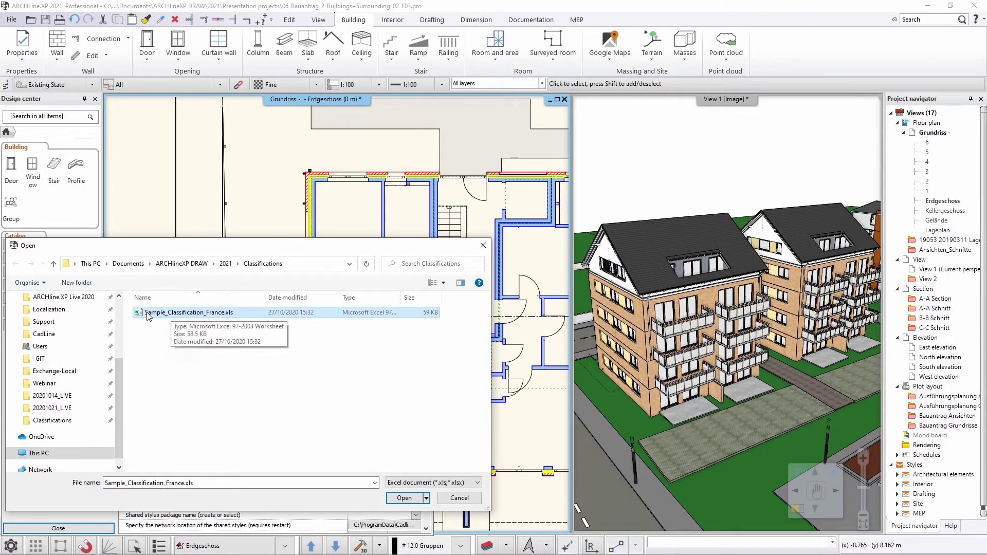
pyautogui.click(404, 498)
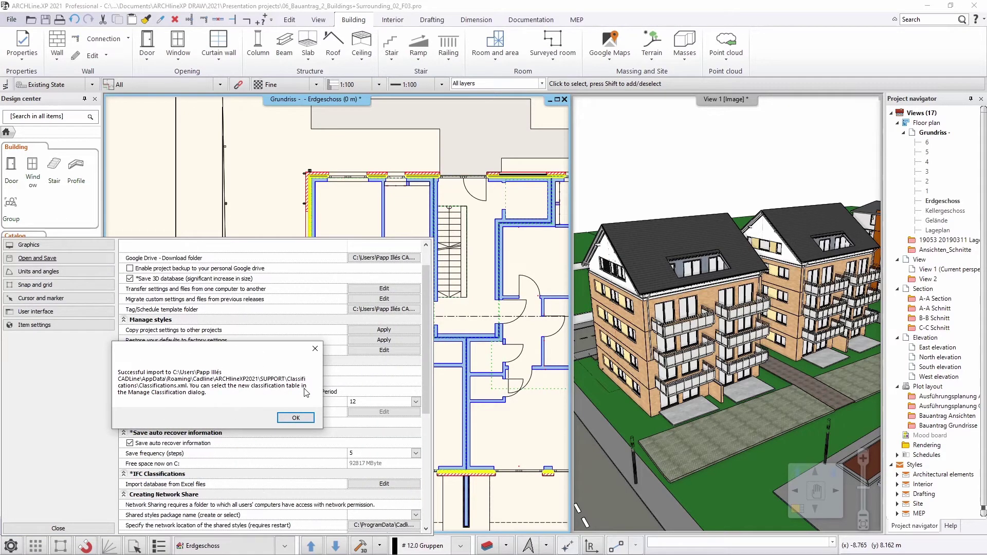
pyautogui.click(296, 419)
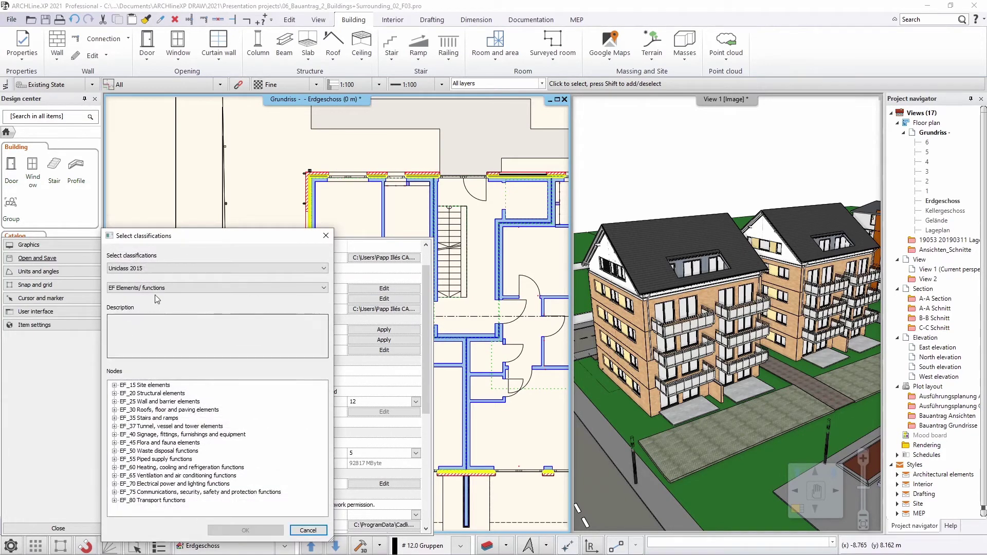
# Examine the imported Classifications system and its B Enveloppe node, and close the classification dialog and options without selecting an entry
pyautogui.click(147, 268)
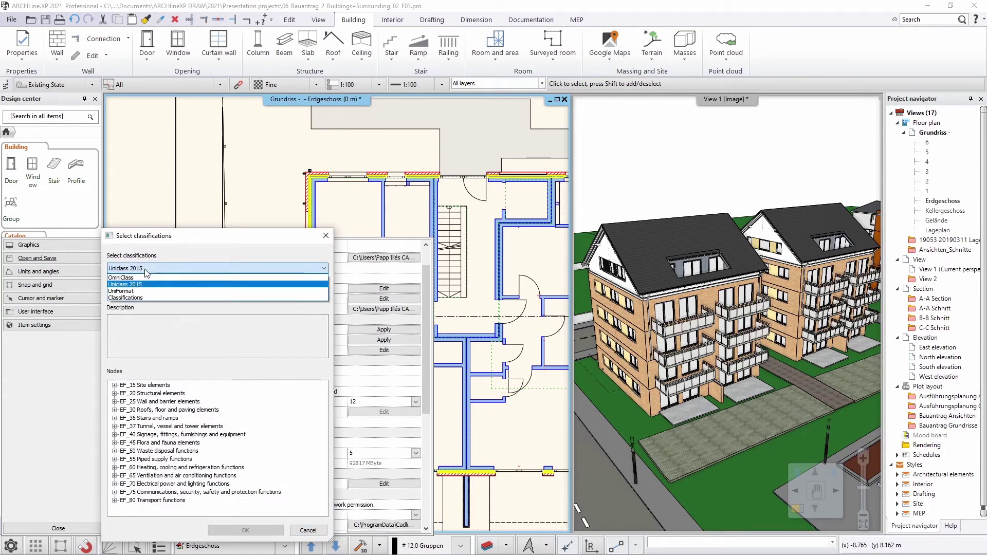
pyautogui.click(139, 298)
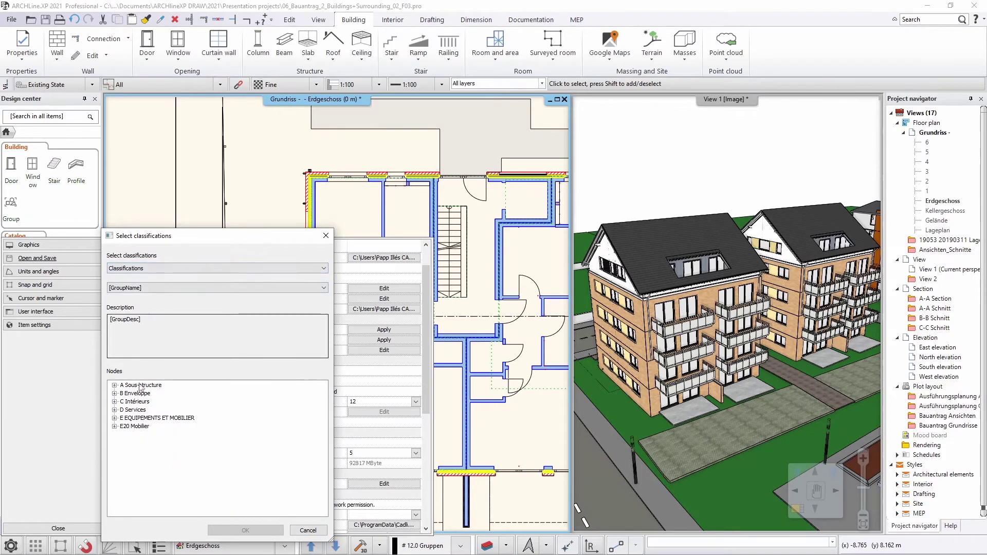
pyautogui.click(115, 393)
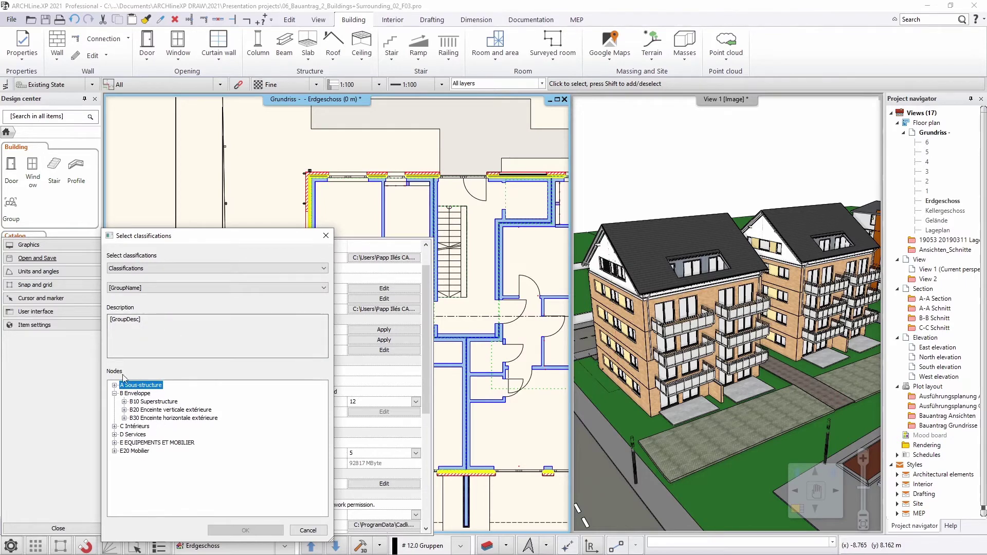
pyautogui.click(311, 531)
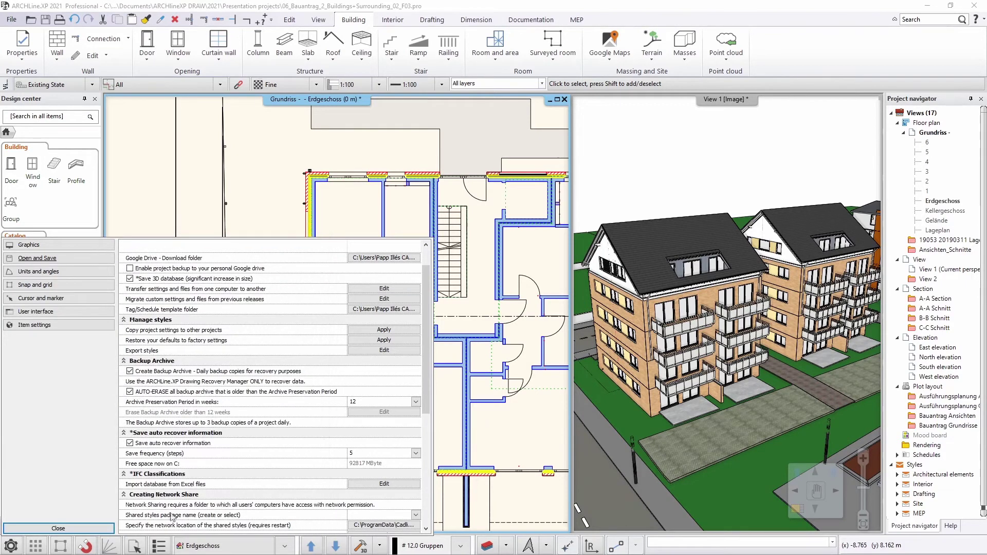
pyautogui.click(97, 529)
# Start an IFC export of the project and create and open a new folder named IFC inside the 2021 folder
pyautogui.scroll(-5, 258, 365)
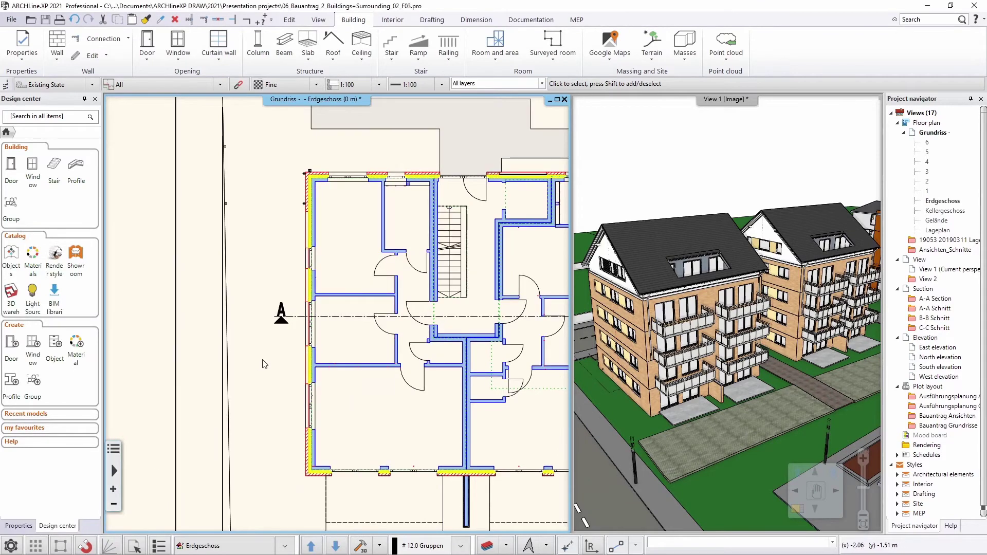
pyautogui.scroll(-3, 323, 345)
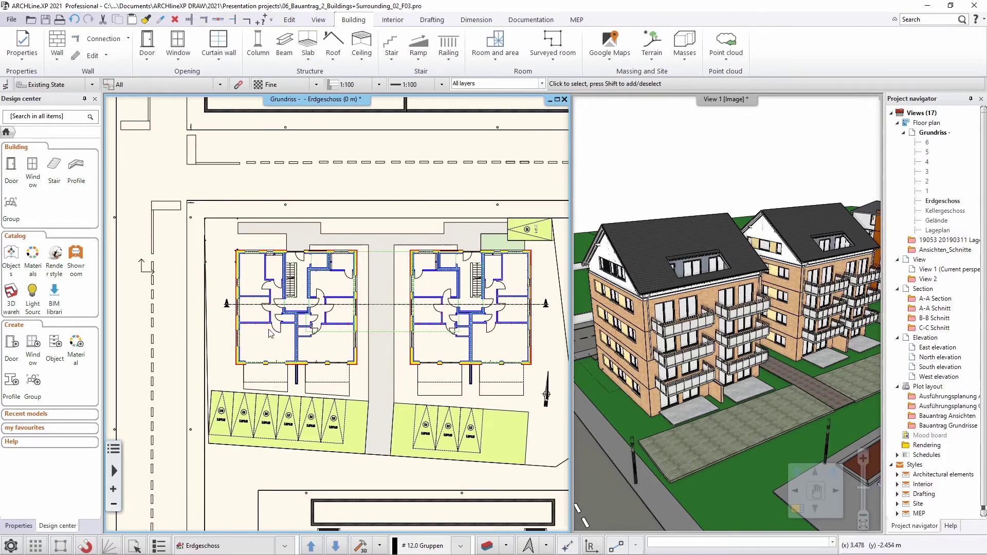
pyautogui.click(12, 22)
pyautogui.moveTo(44, 160)
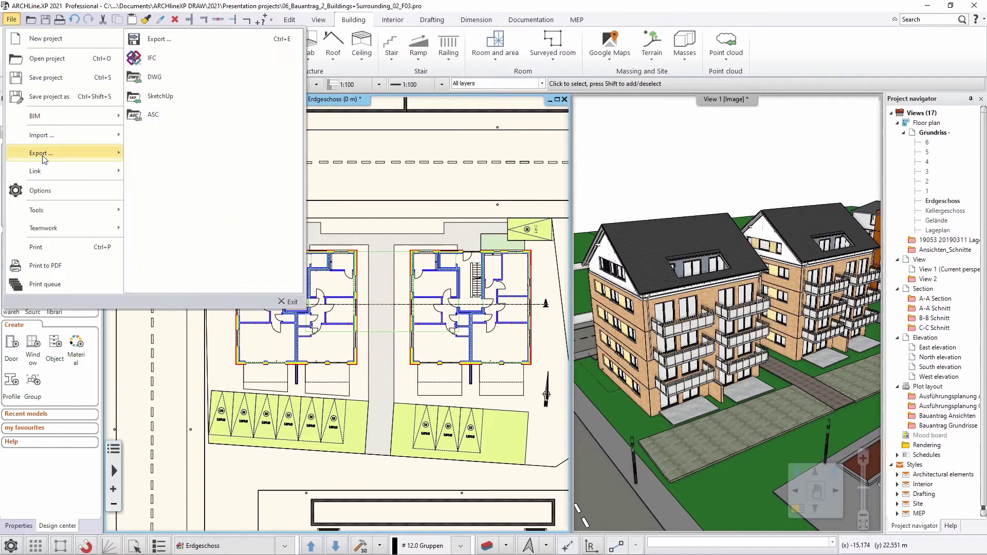
pyautogui.click(178, 60)
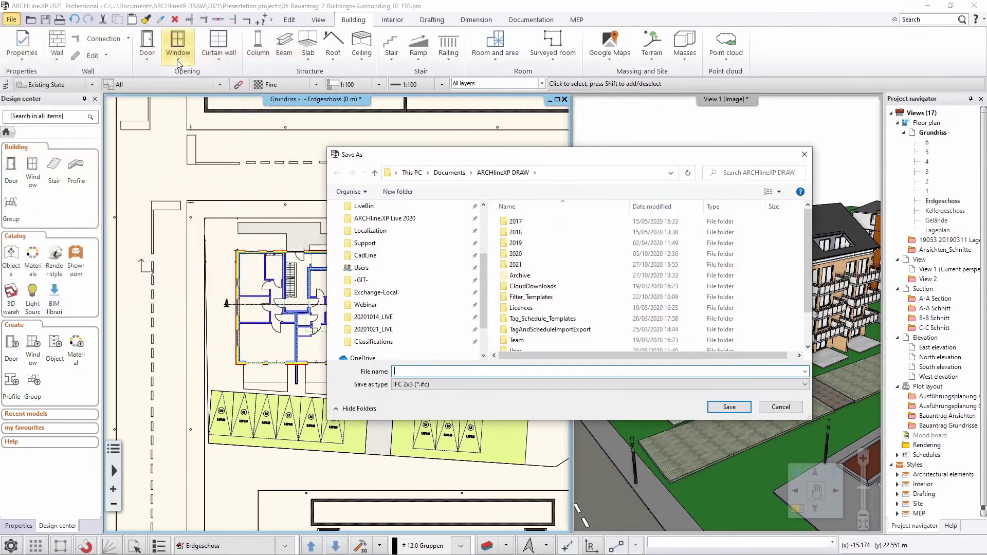
pyautogui.doubleClick(515, 265)
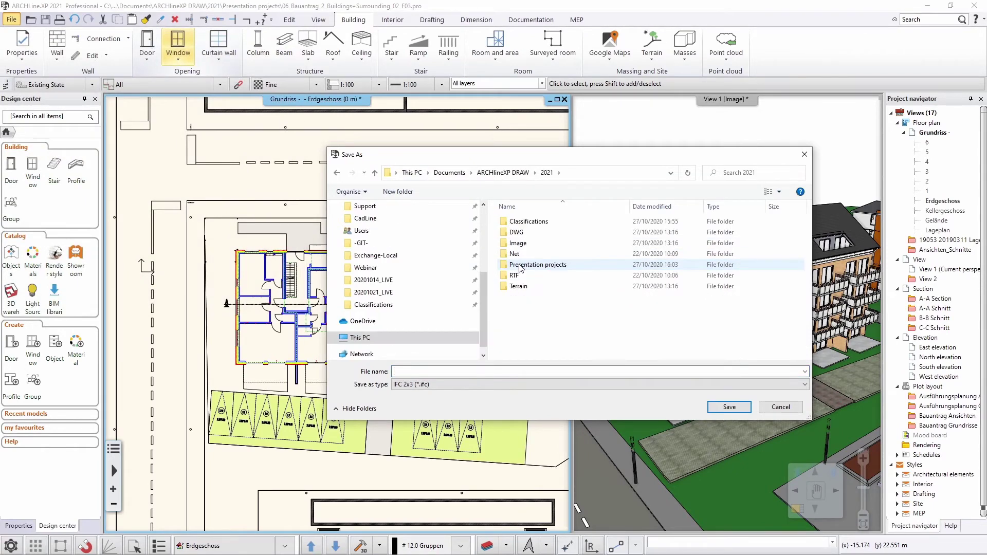
pyautogui.click(389, 195)
pyautogui.write('IFC')
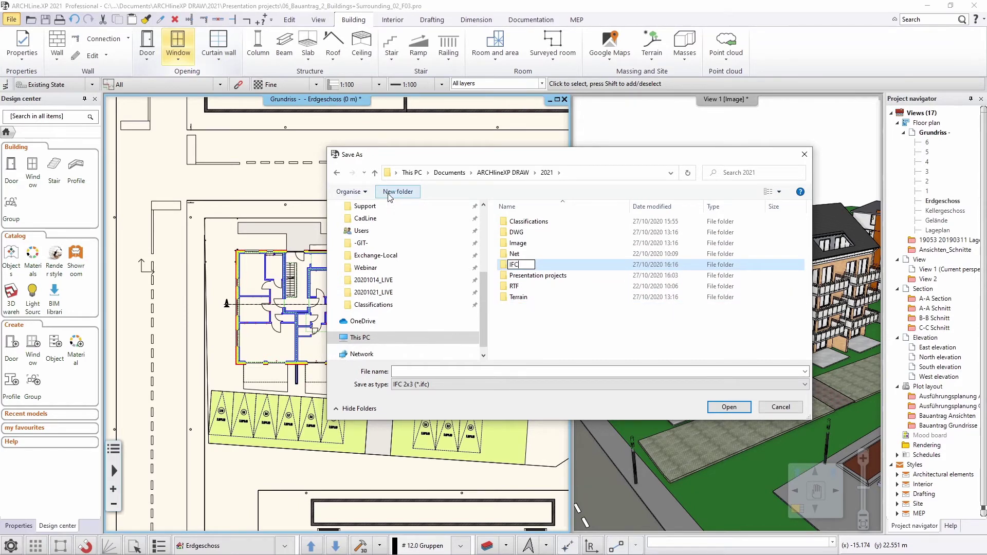
pyautogui.press('Return')
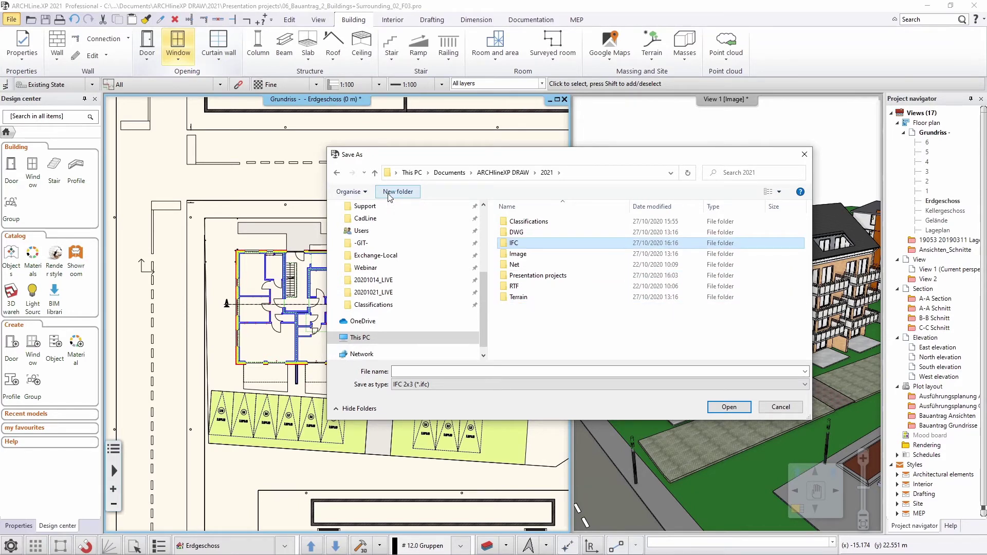
pyautogui.press('Return')
# Export the model as an IFC 2x3 file named Bauantrag_IFX with the preset export properties, and close the export log
pyautogui.click(407, 372)
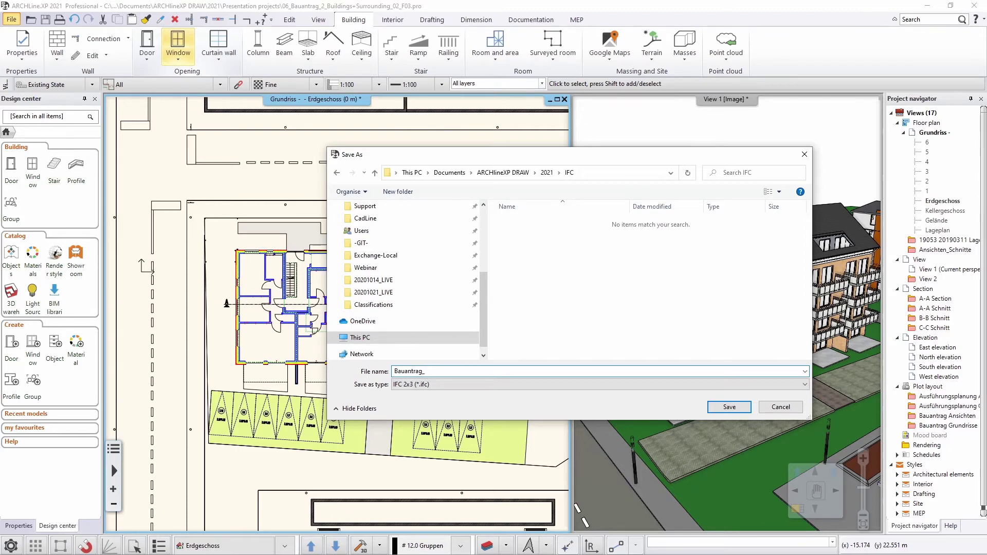
pyautogui.write('IFX')
pyautogui.click(730, 406)
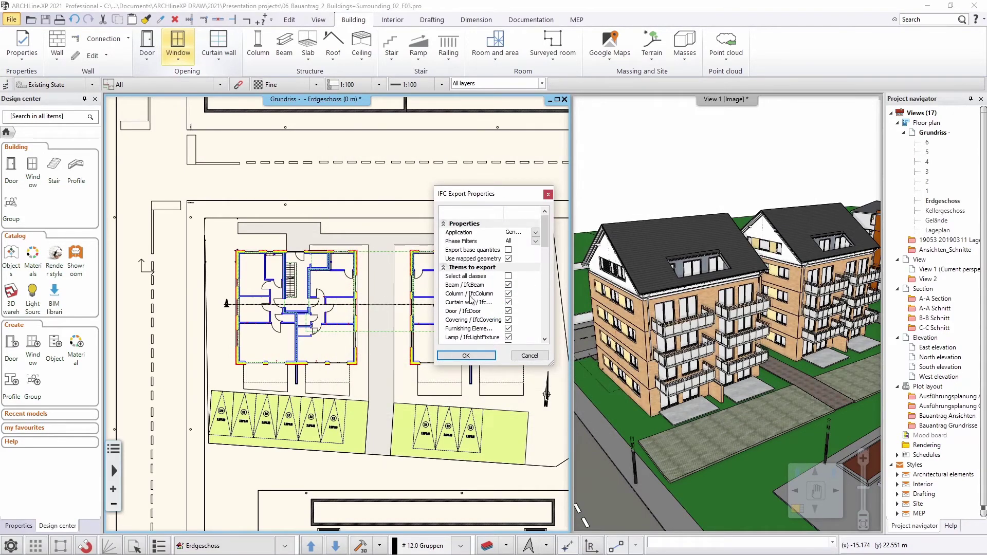
pyautogui.click(465, 356)
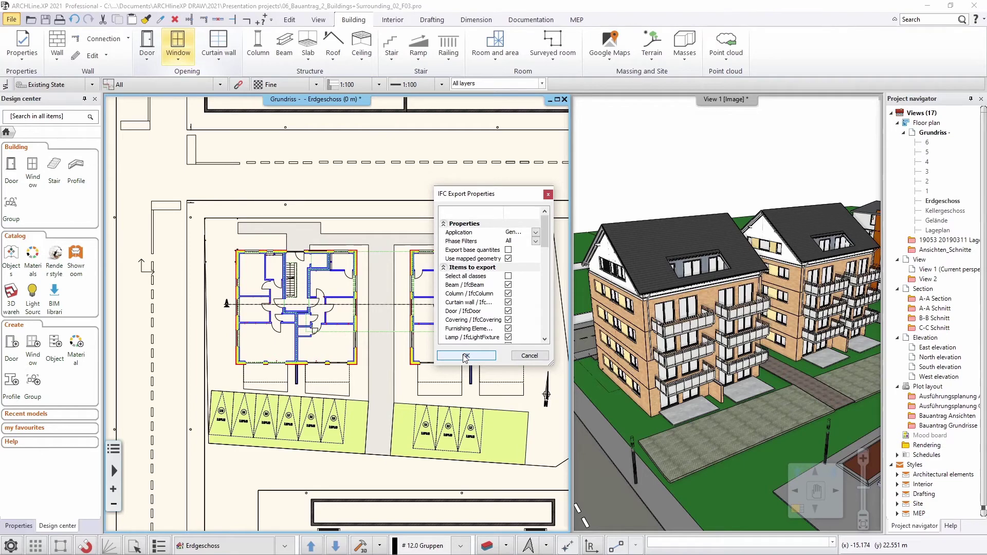
pyautogui.click(465, 355)
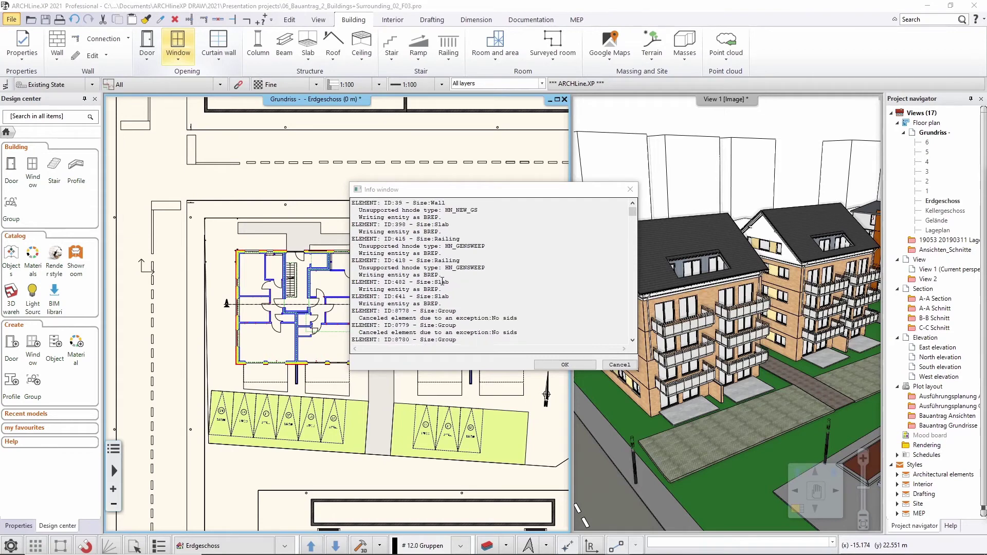
pyautogui.click(563, 365)
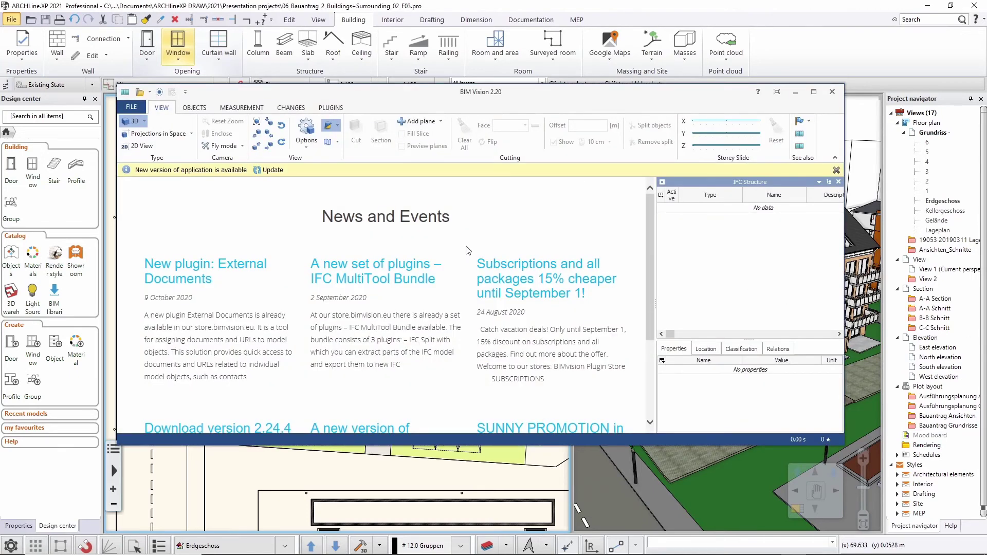
# Switch to BIM Vision and open the recently used IFC file Bauantrag_IFC_Export.ifc
pyautogui.click(131, 107)
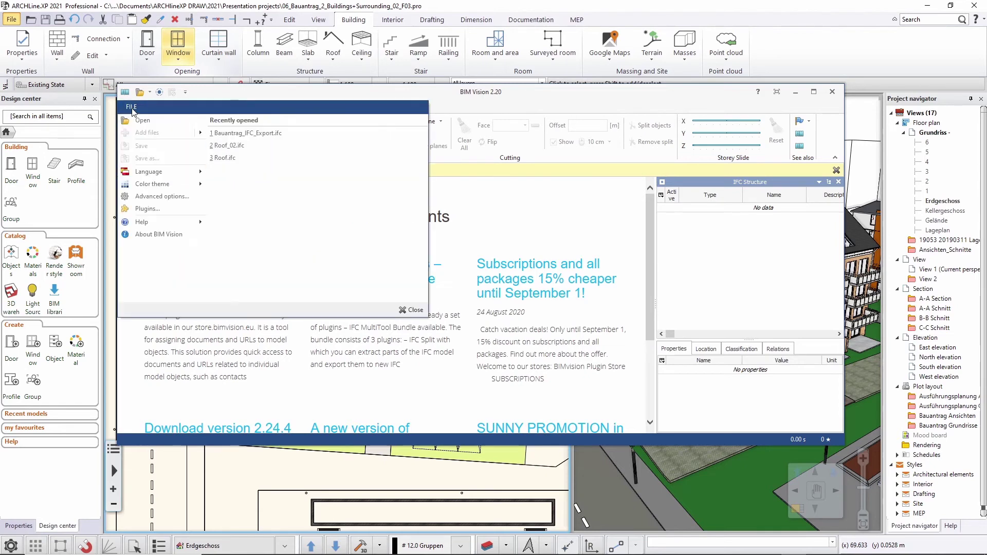
pyautogui.click(267, 133)
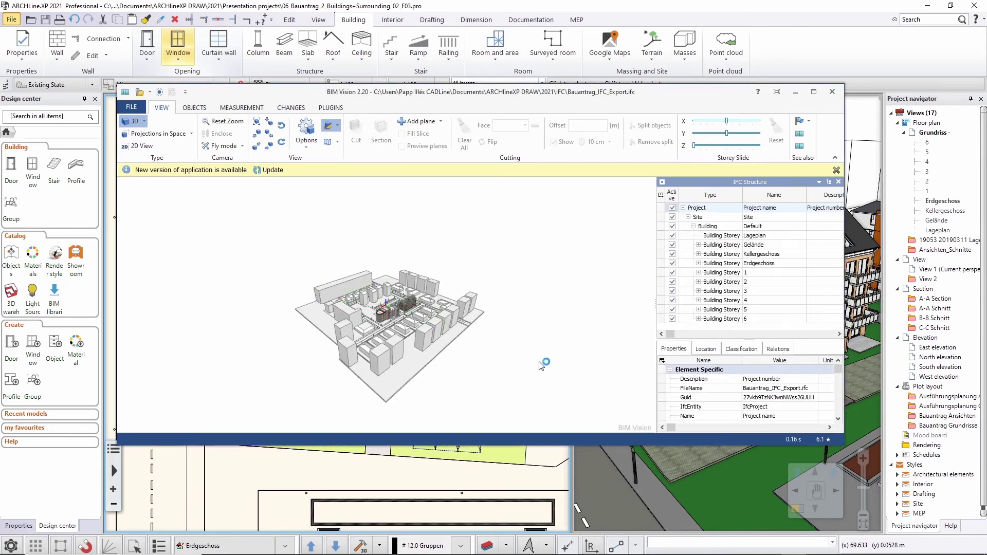
# Select the ground-floor end wall beside the balcony facade of the brown apartment building and examine its classification entries
pyautogui.scroll(5, 401, 313)
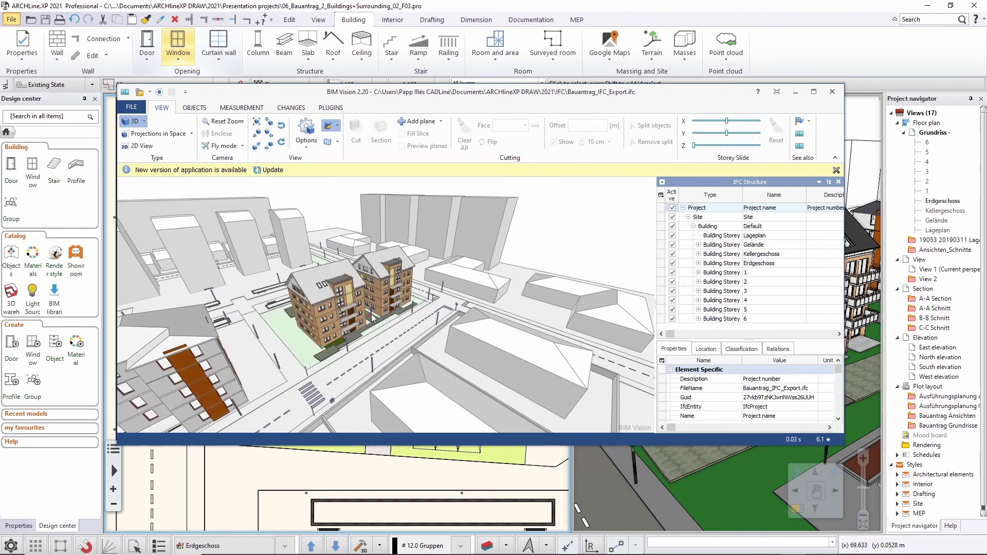
pyautogui.moveTo(410, 303); pyautogui.dragTo(202, 292)
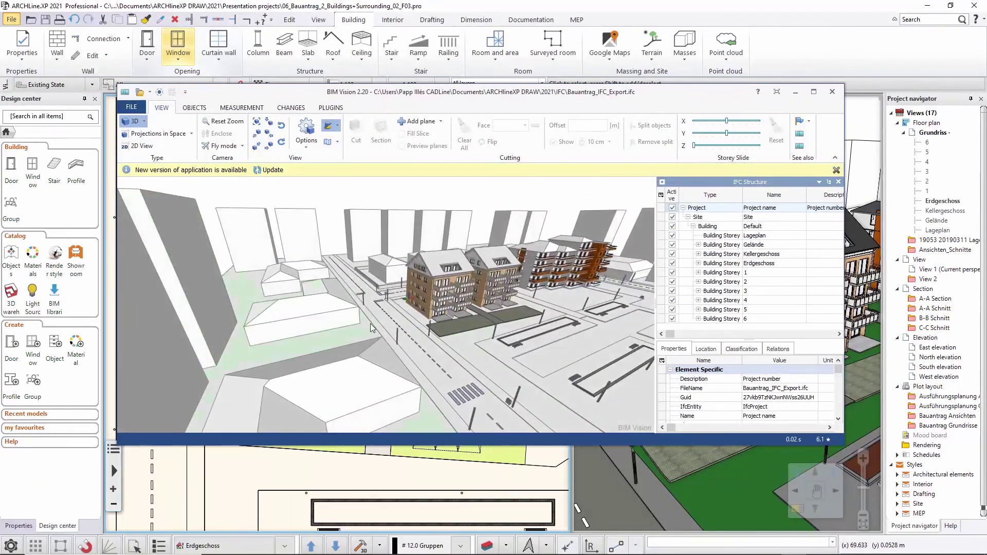
pyautogui.scroll(6, 427, 317)
pyautogui.moveTo(424, 304); pyautogui.dragTo(474, 309)
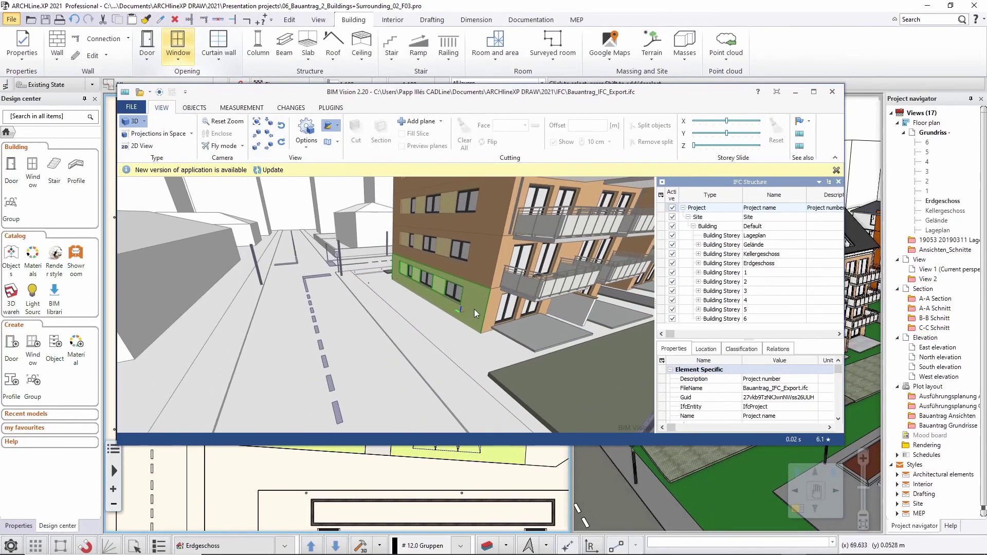
pyautogui.click(471, 296)
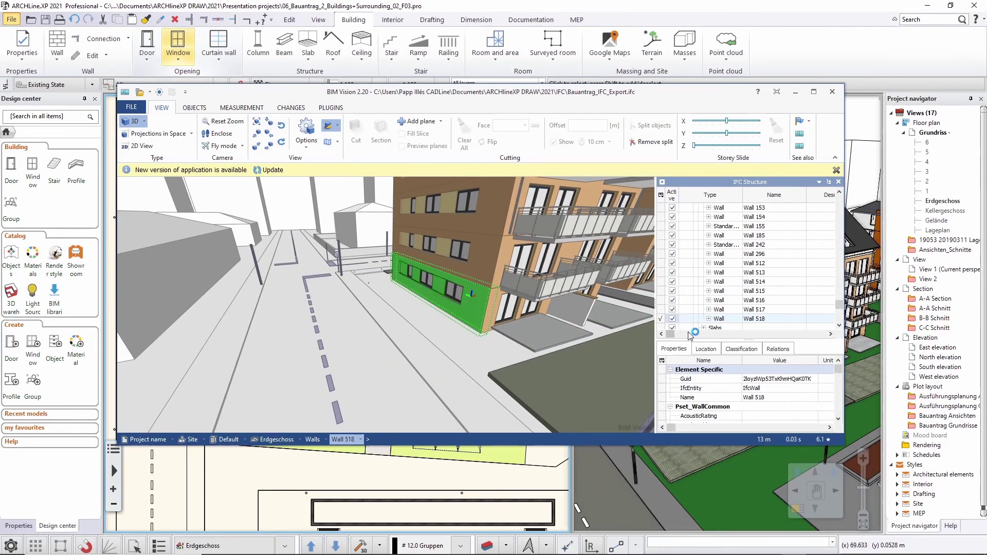
pyautogui.click(760, 323)
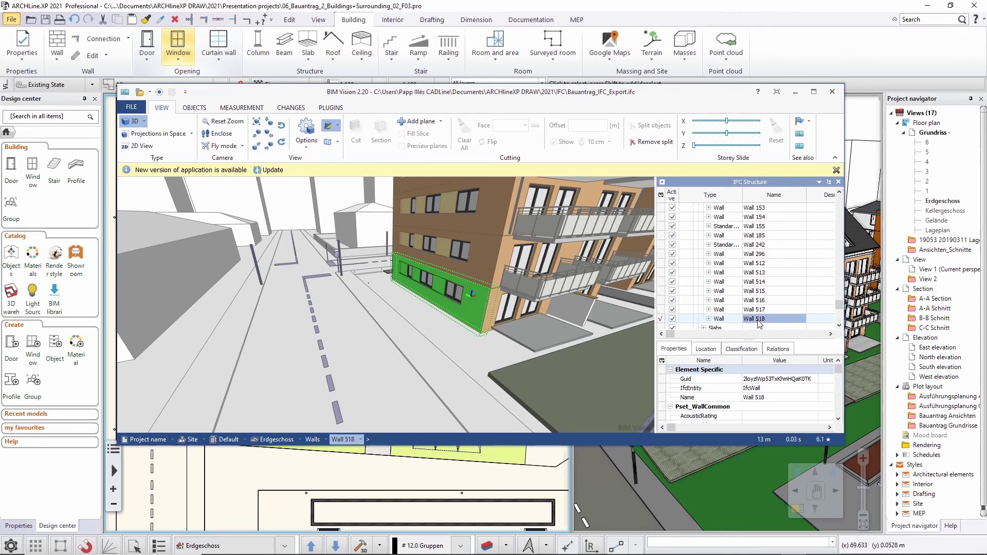
pyautogui.click(739, 351)
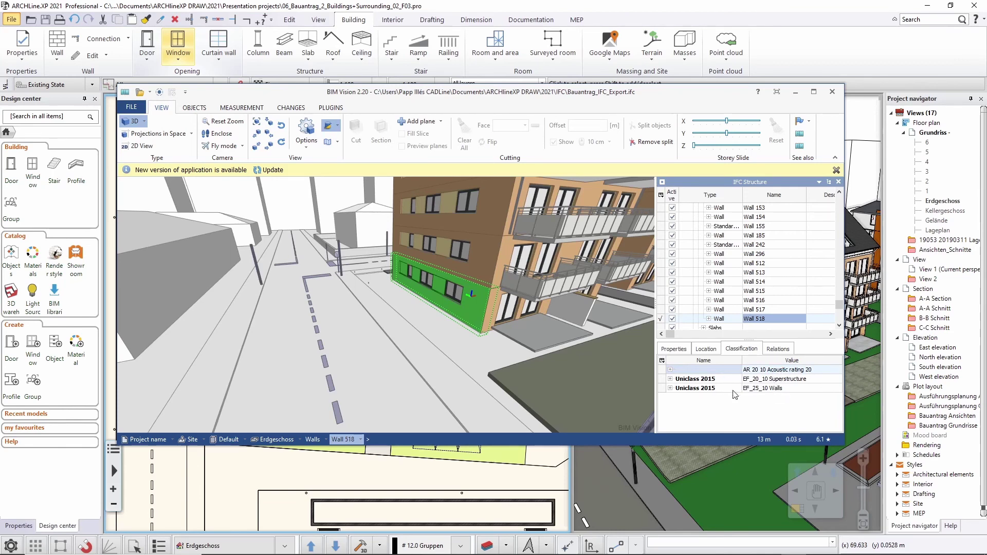
# Return to an overview of the apartment buildings and clear the wall selection
pyautogui.scroll(-3, 403, 299)
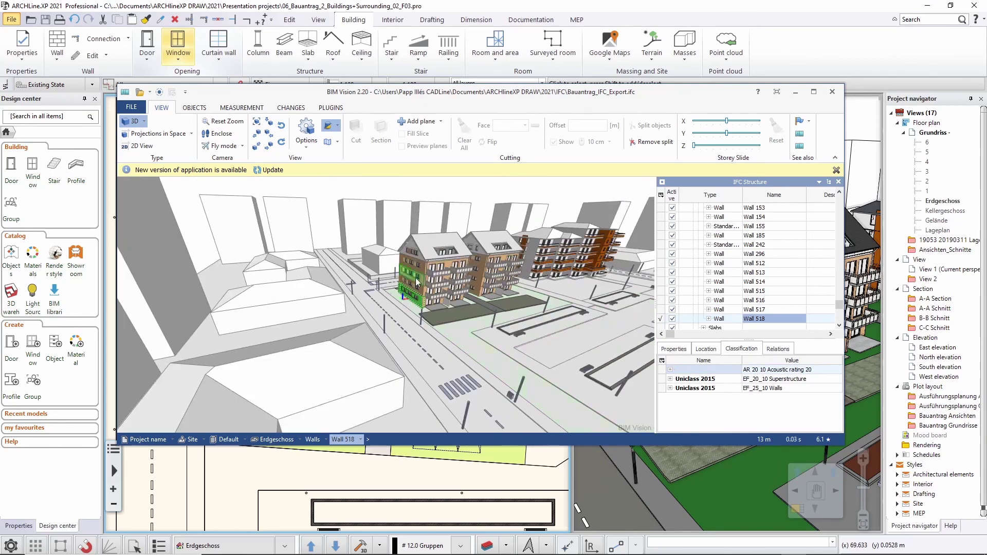
pyautogui.scroll(2, 438, 310)
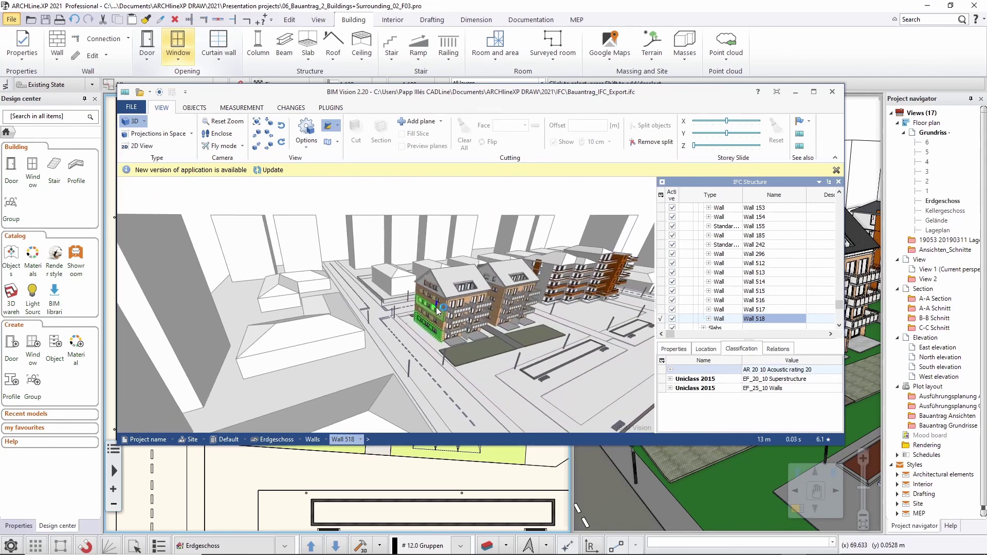
pyautogui.click(476, 207)
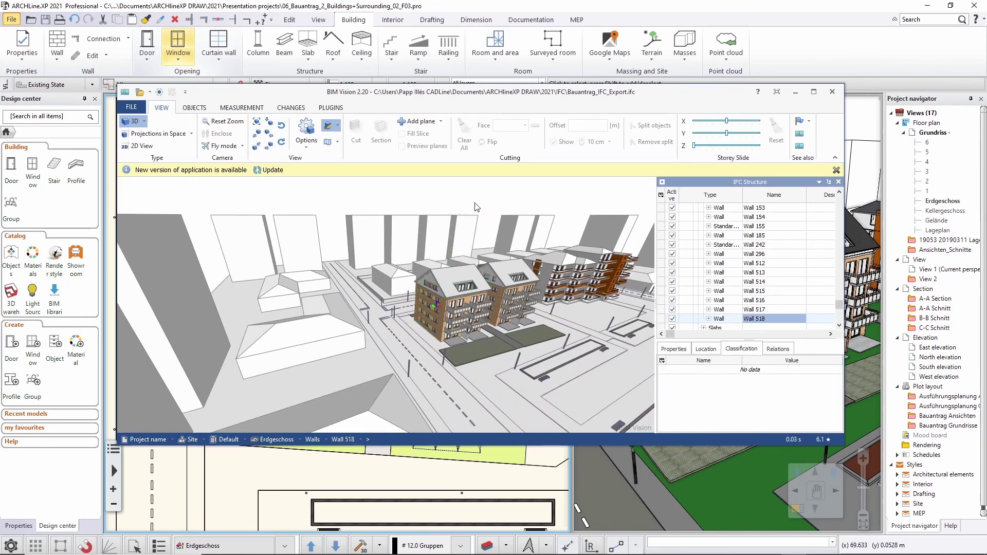